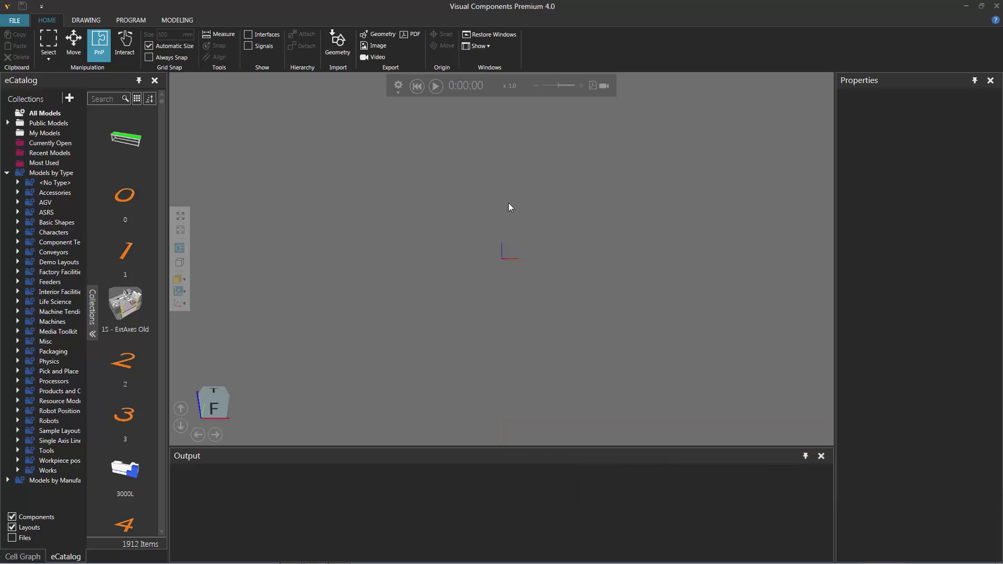
- Enable the Connectivity add-on under Options > Add On, leaving Paint disabled
click(16, 22)
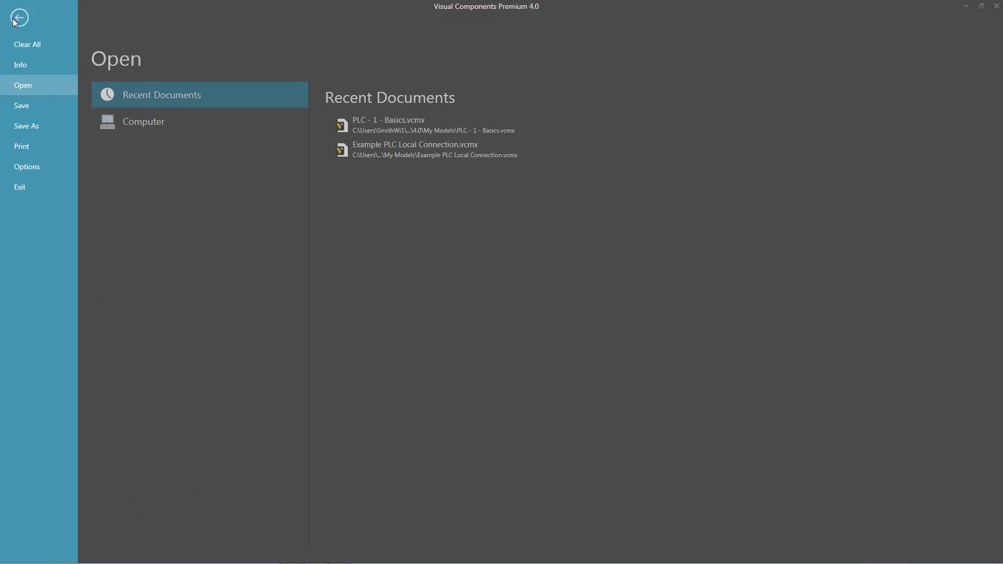
click(45, 165)
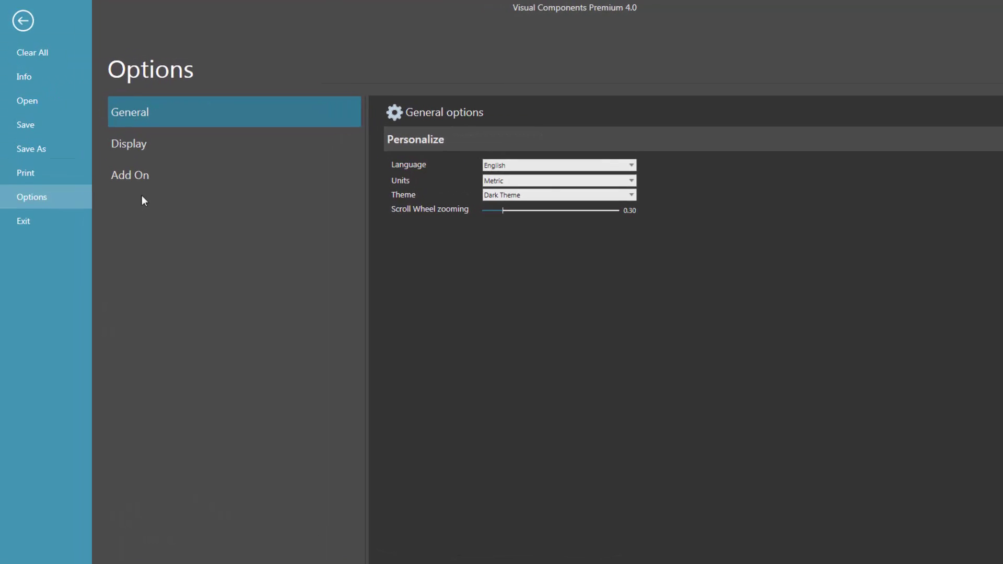
click(192, 172)
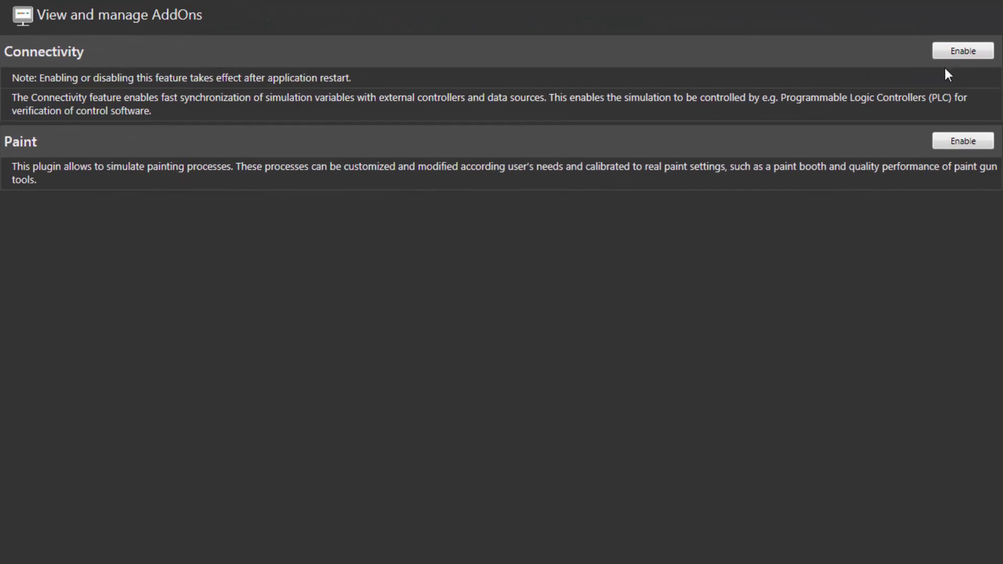
click(964, 54)
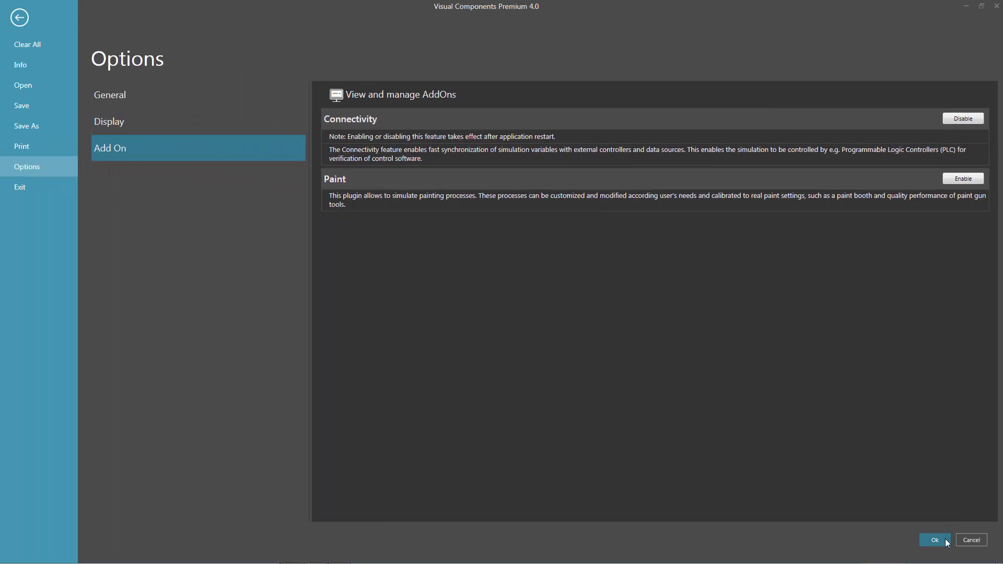
click(946, 542)
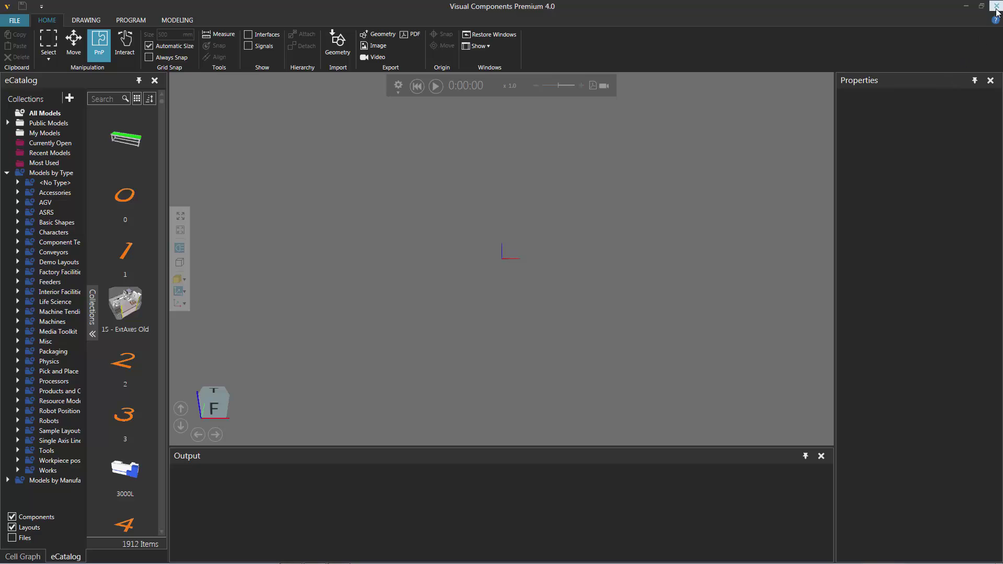
- Restart Visual Components Premium 4.0 and show the CONNECTIVITY tab listing Beckhoff ADS and OPC UA
click(996, 6)
key(super)
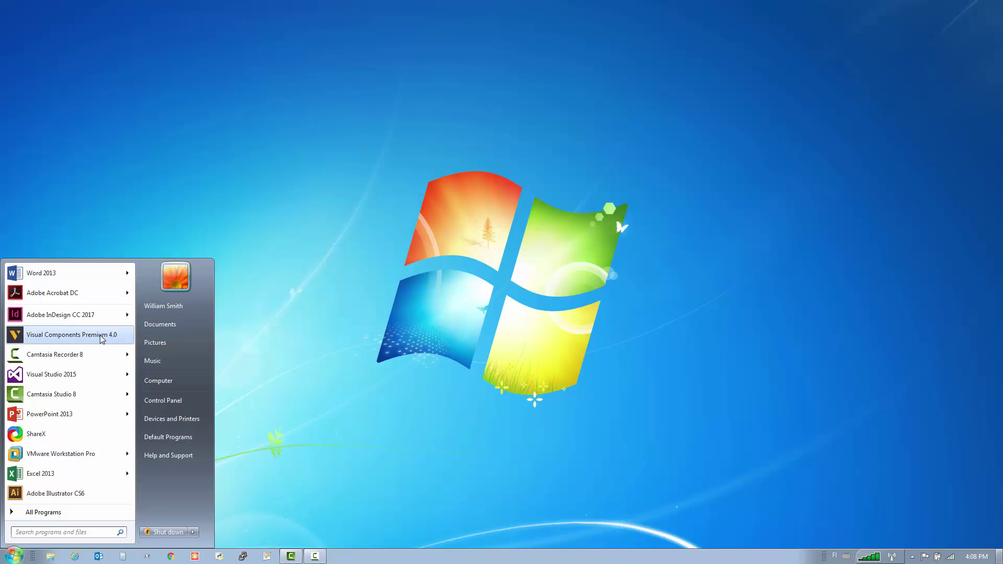
click(103, 339)
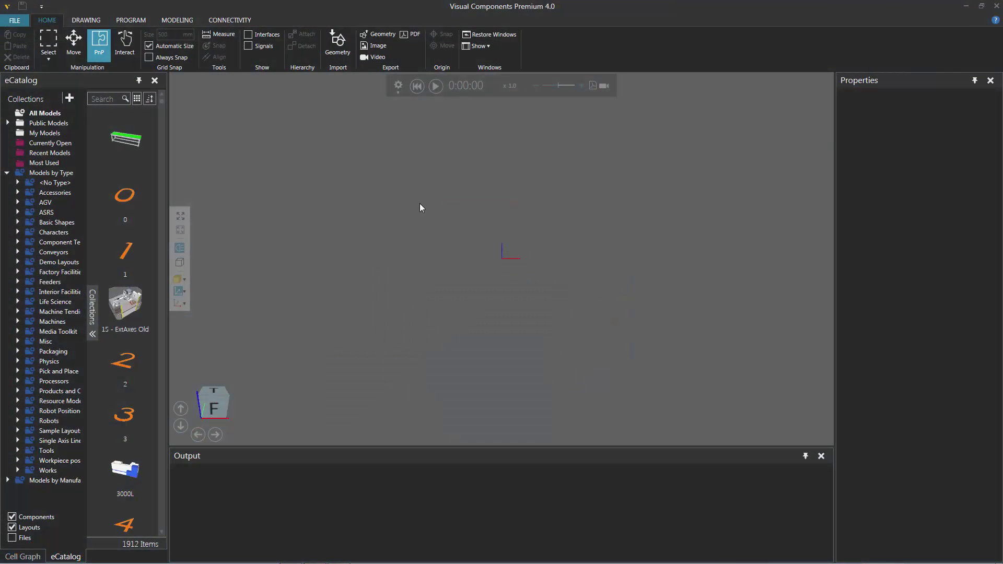
click(230, 20)
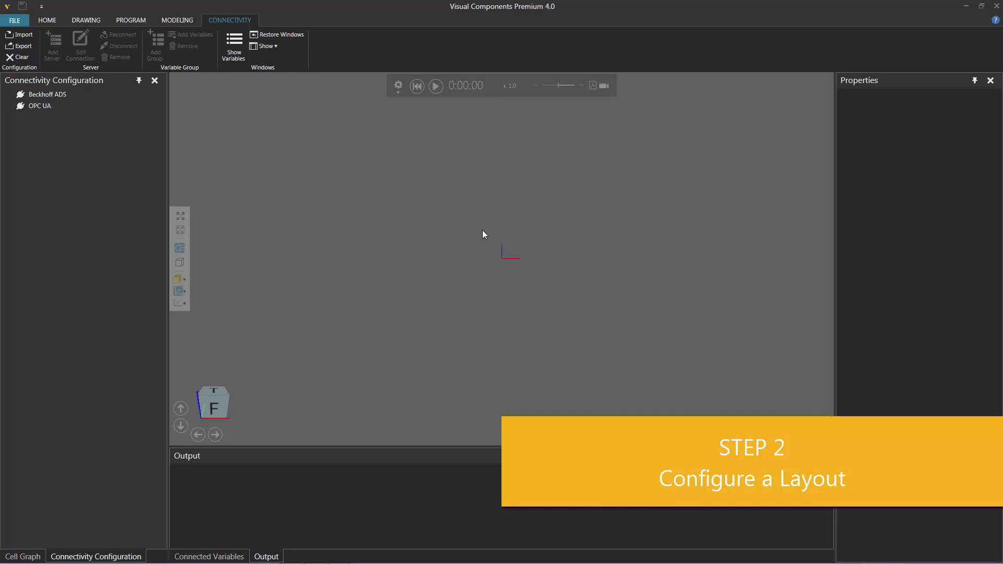
- Place a Basic Feeder from the eCatalog Feeders category, then list the Visual Components conveyors
click(49, 22)
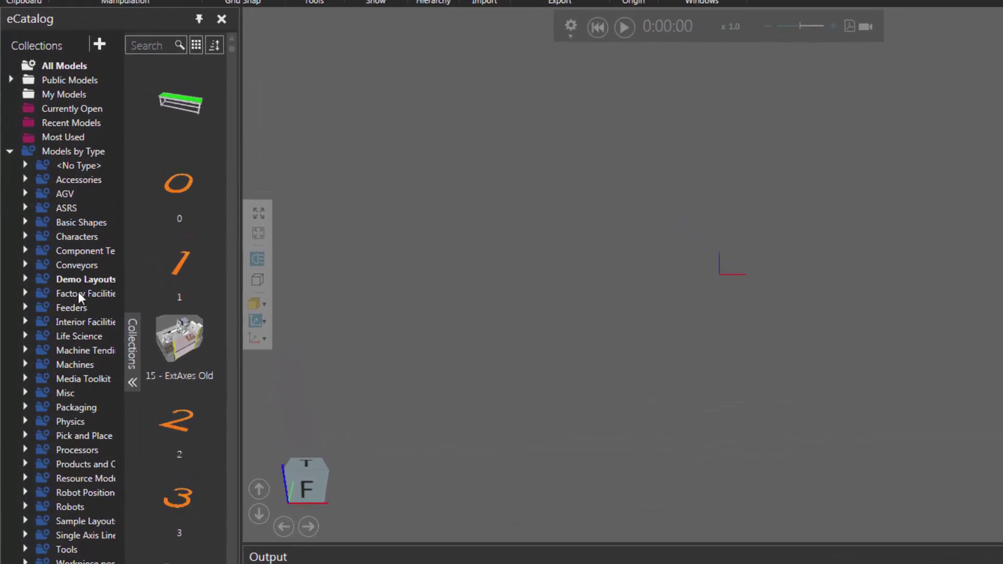
click(80, 313)
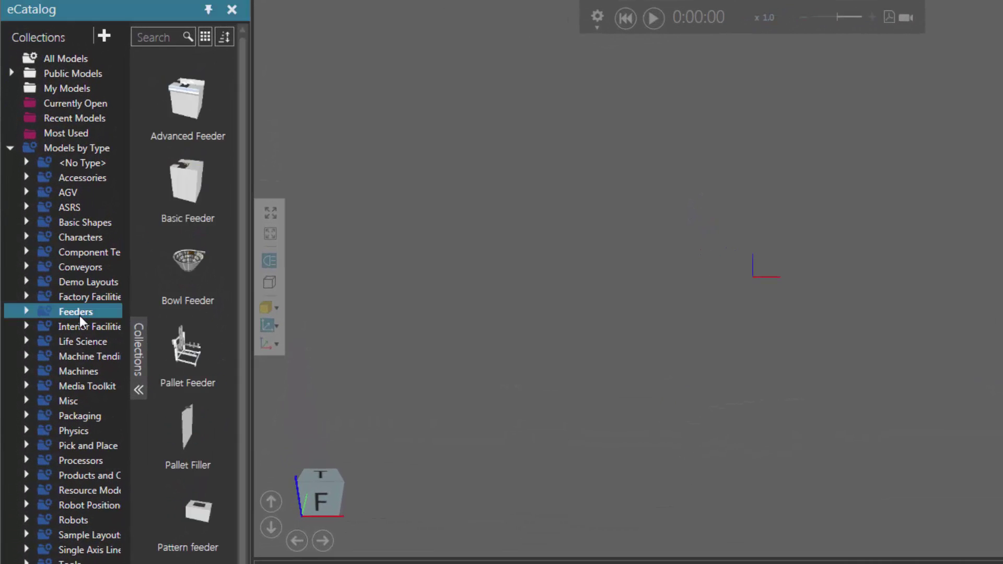
drag(184, 181, 315, 220)
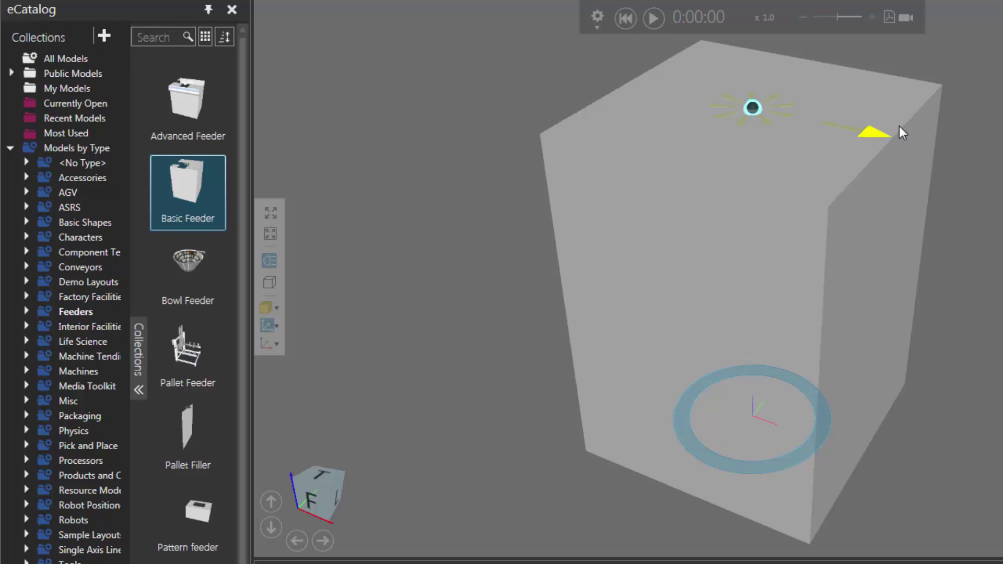
click(25, 266)
click(76, 297)
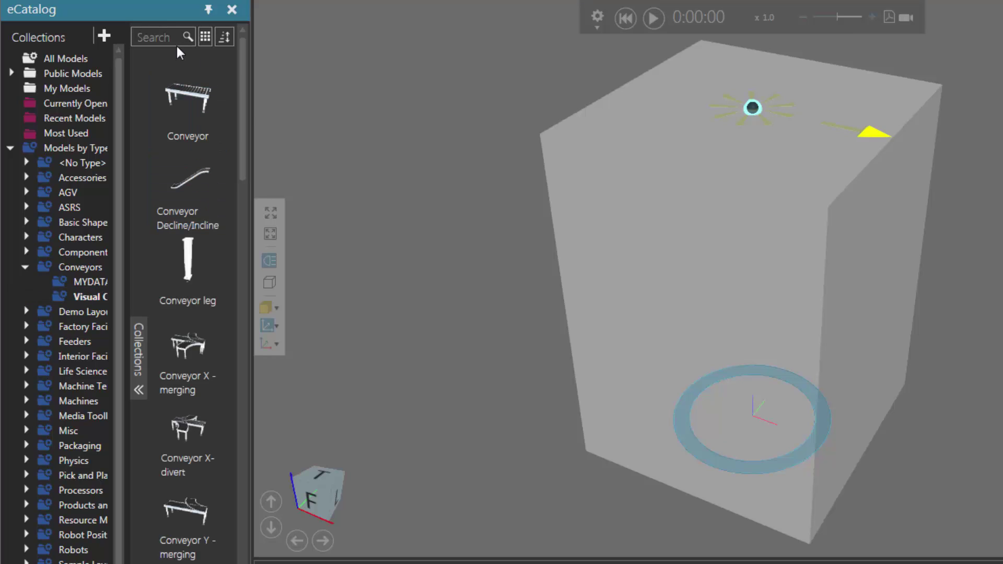
- Add a Sensor Conveyor from an eCatalog 'sensor' search and snap it to the feeder's output
text(sensor)
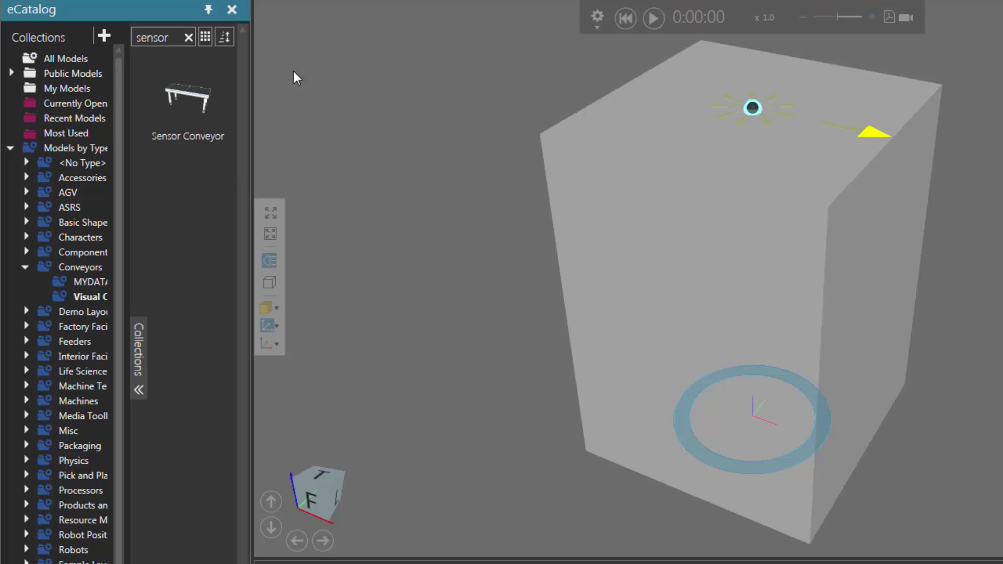
drag(215, 109, 838, 261)
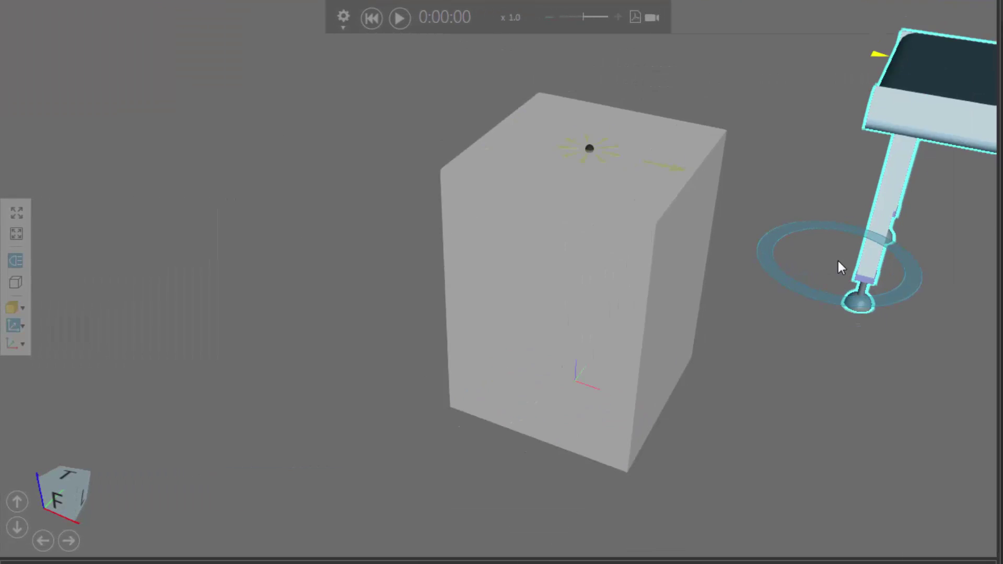
scroll(838, 261, down, 3)
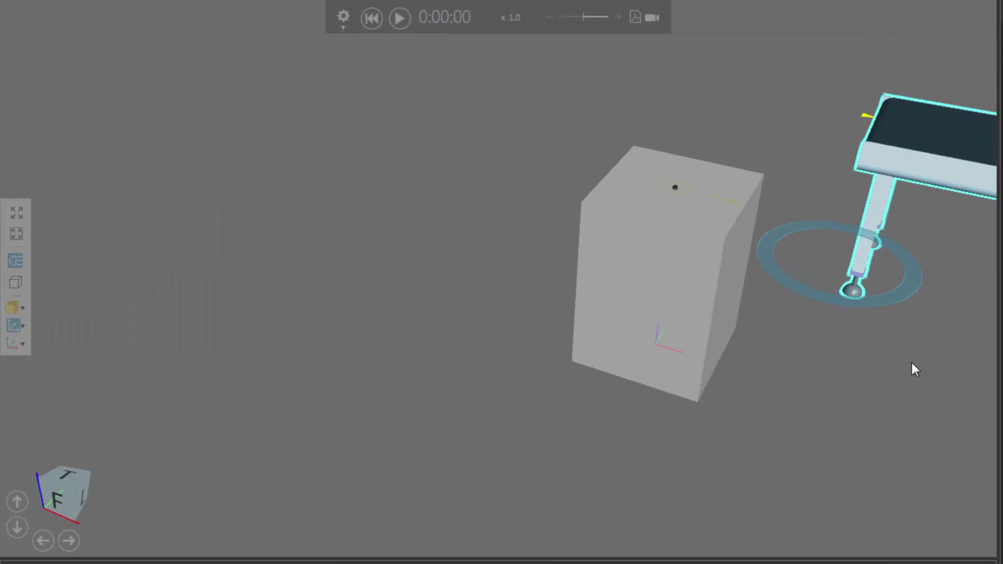
middle_drag(911, 363, 652, 360)
drag(717, 173, 603, 242)
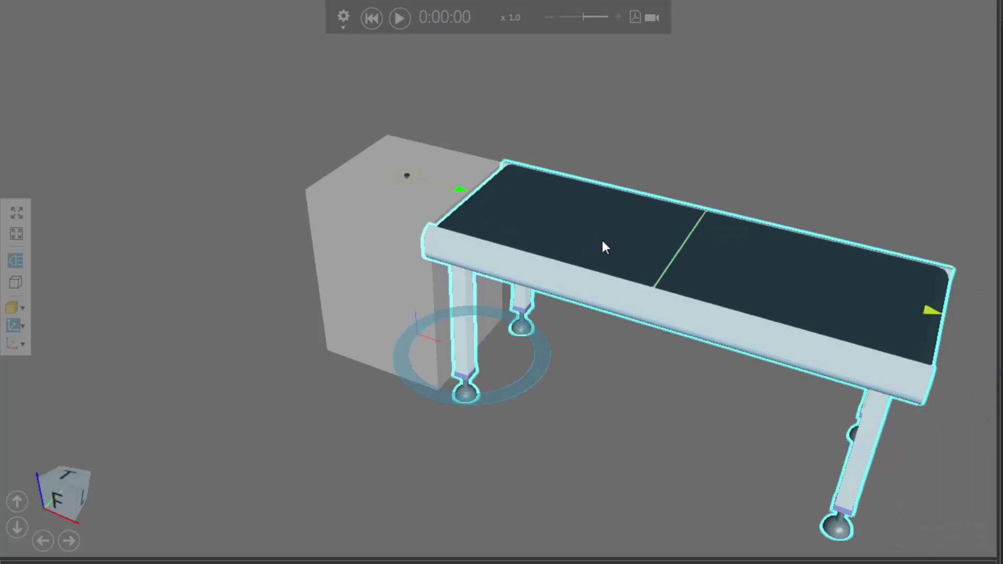
- Run the simulation and watch the cylinders travel along the conveyor
click(400, 18)
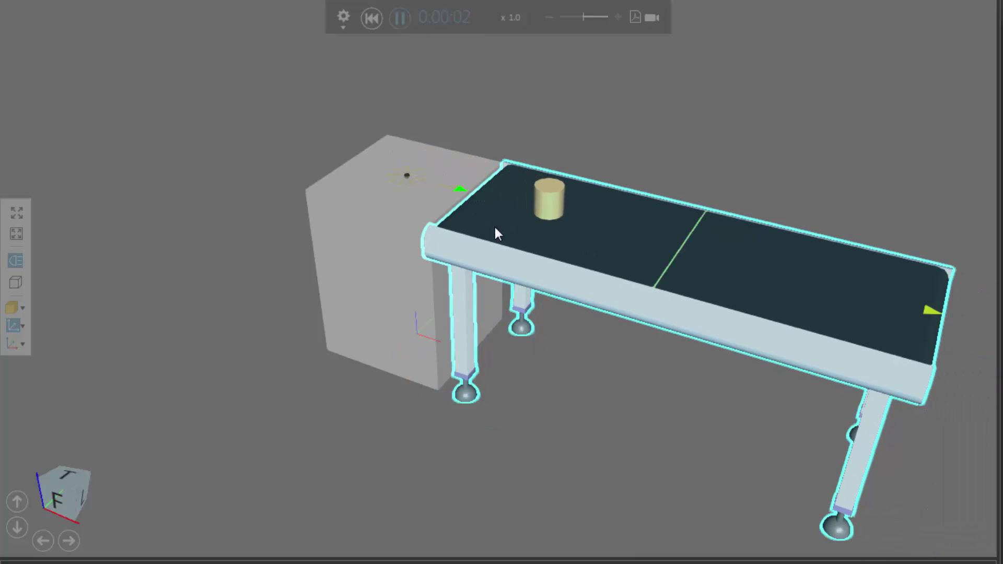
click(672, 396)
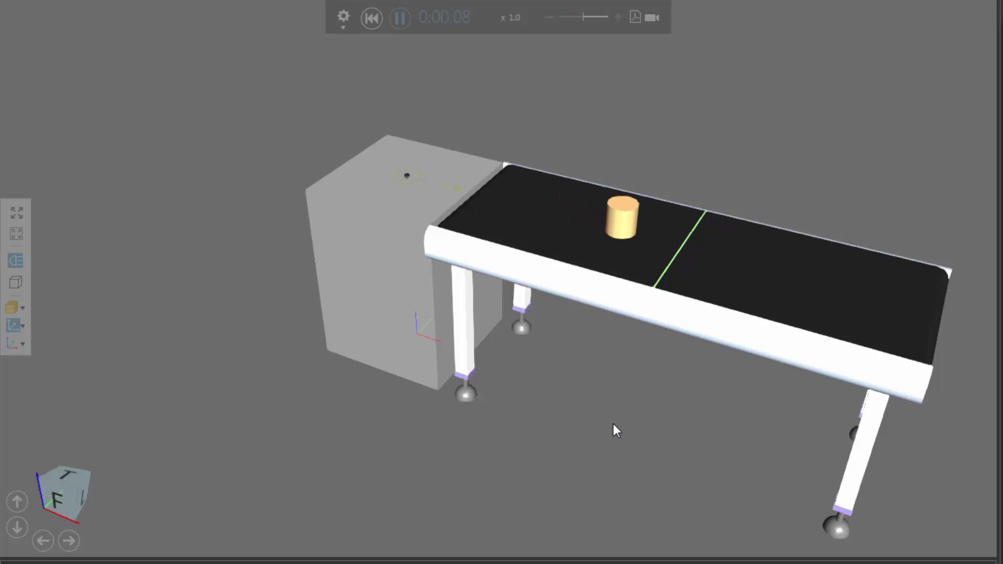
middle_drag(629, 443, 604, 416)
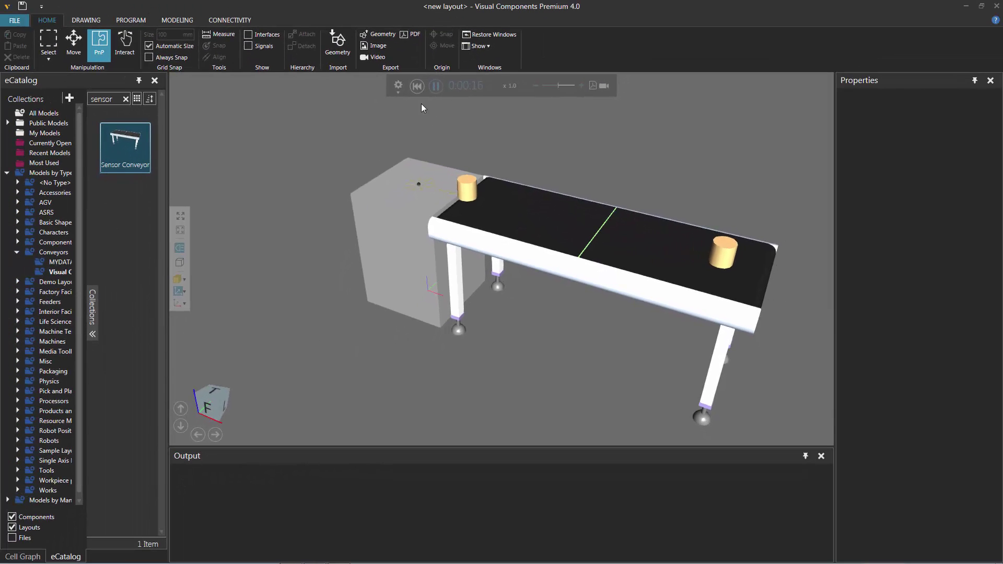
- Reset the simulation to time zero and search the Start menu for 'twincat'
click(394, 52)
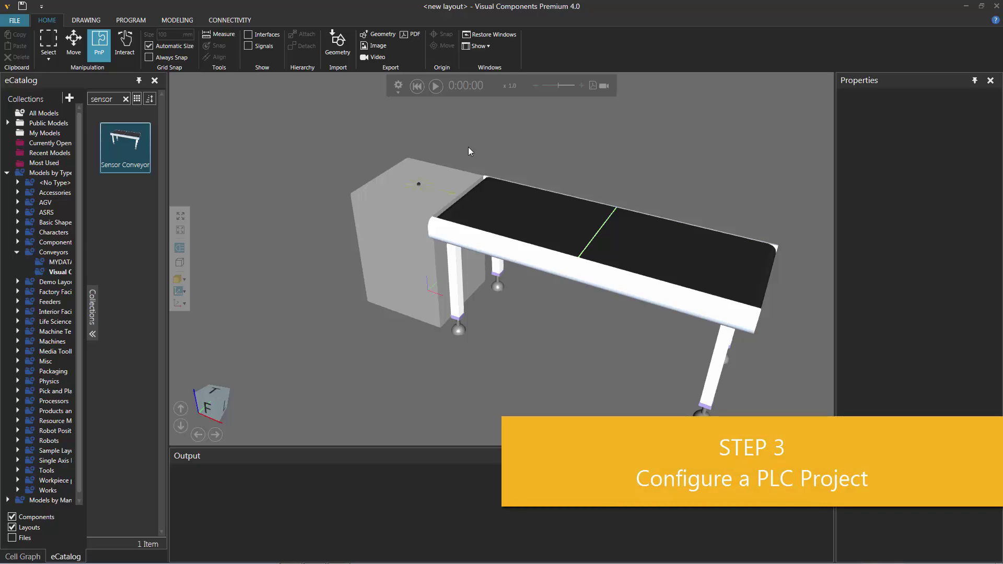
key(super)
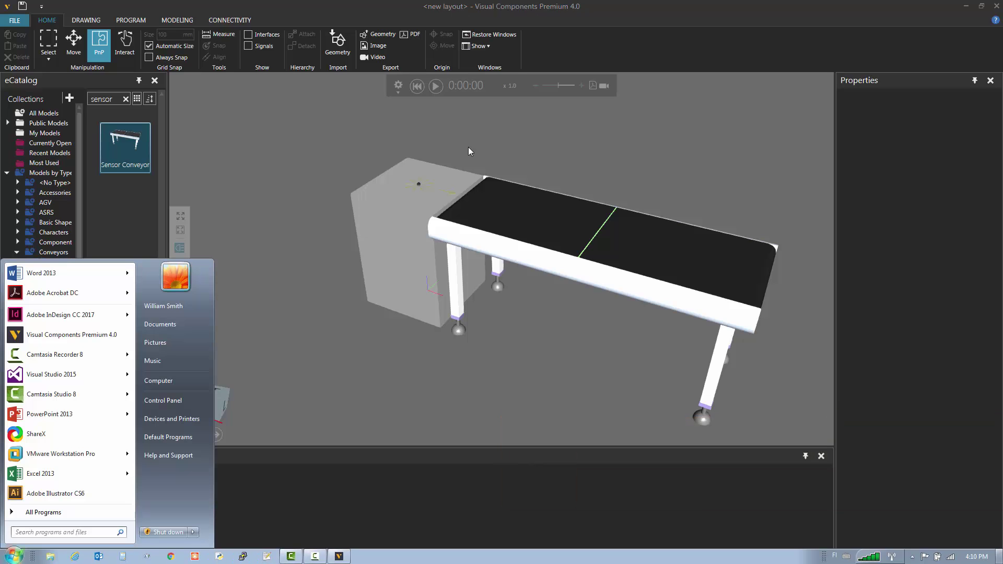
text(twincat)
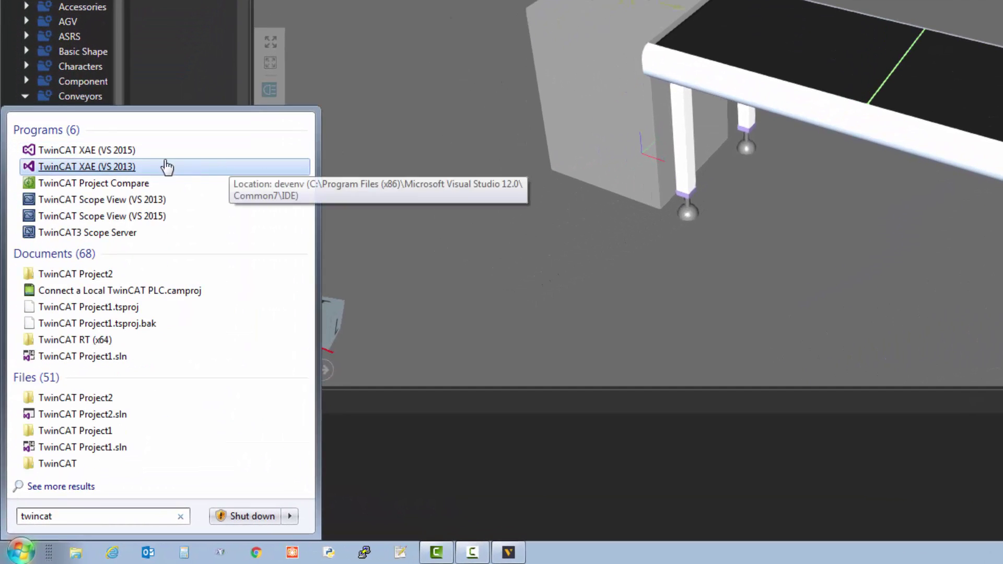
- Launch TwinCAT XAE (VS 2015) and create a TwinCAT XAE Project named 'TwinCAT Project2'
click(128, 156)
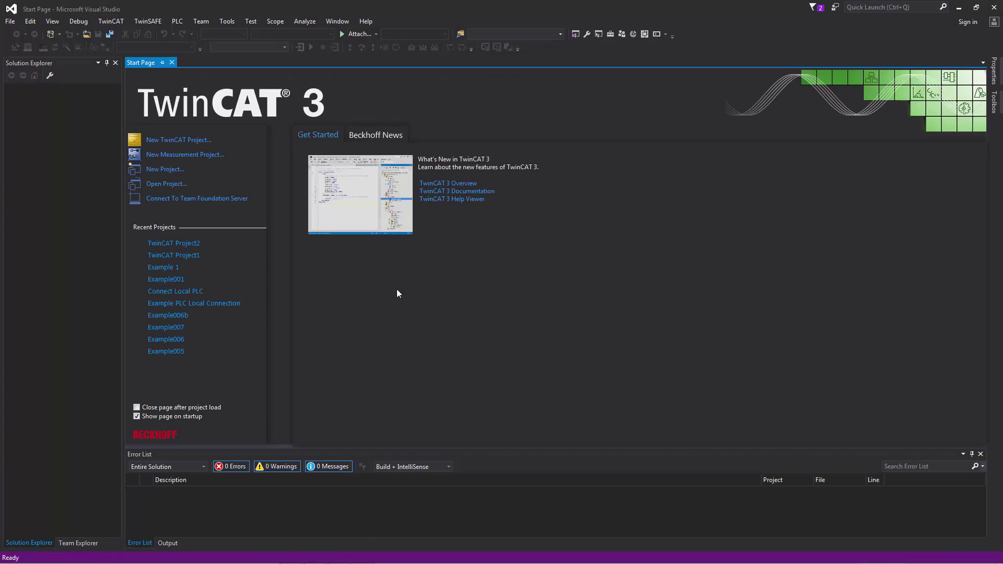
click(196, 144)
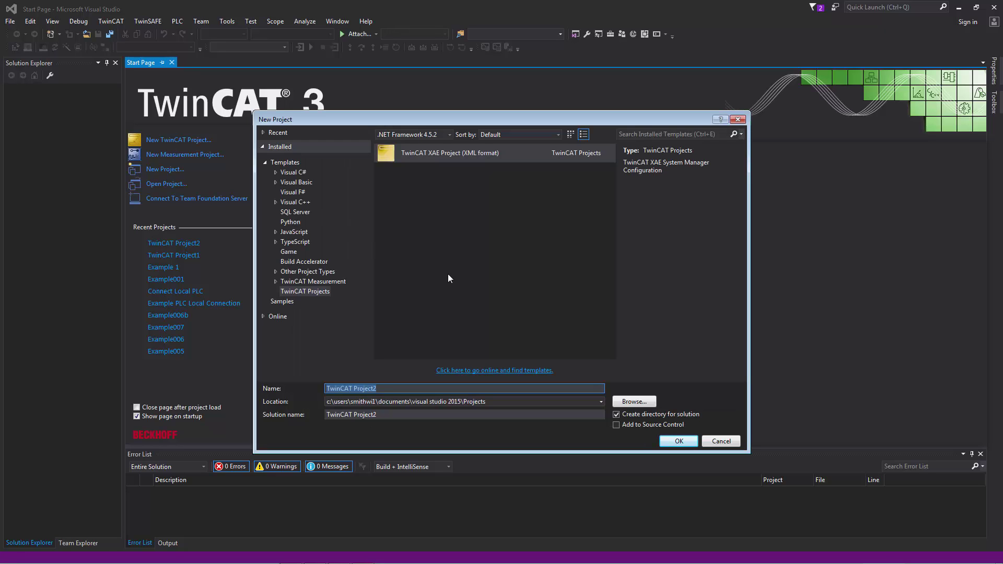
click(688, 441)
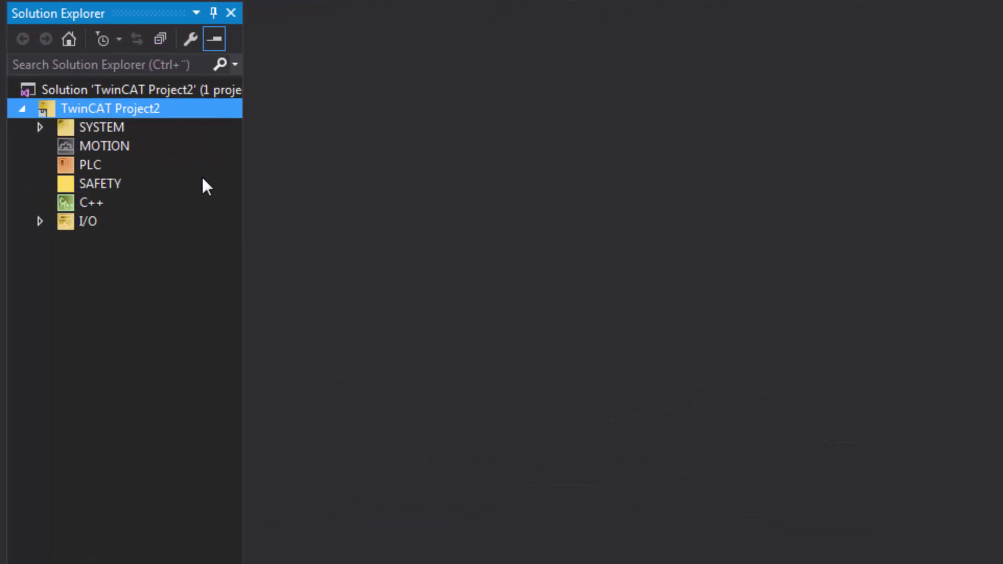
- Add a Standard PLC Project named 'Sensor Conveyor' under the PLC node
right_click(94, 165)
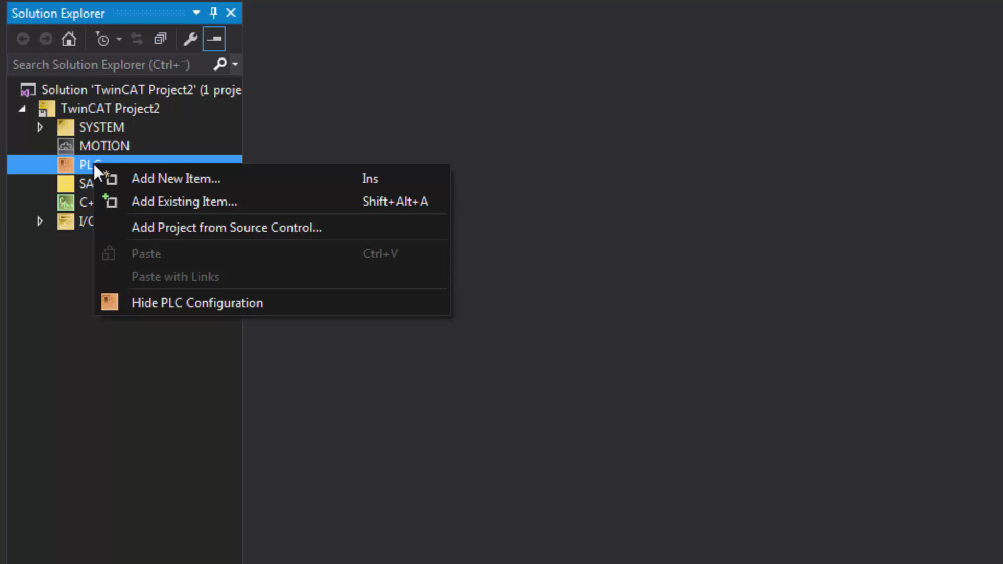
click(237, 177)
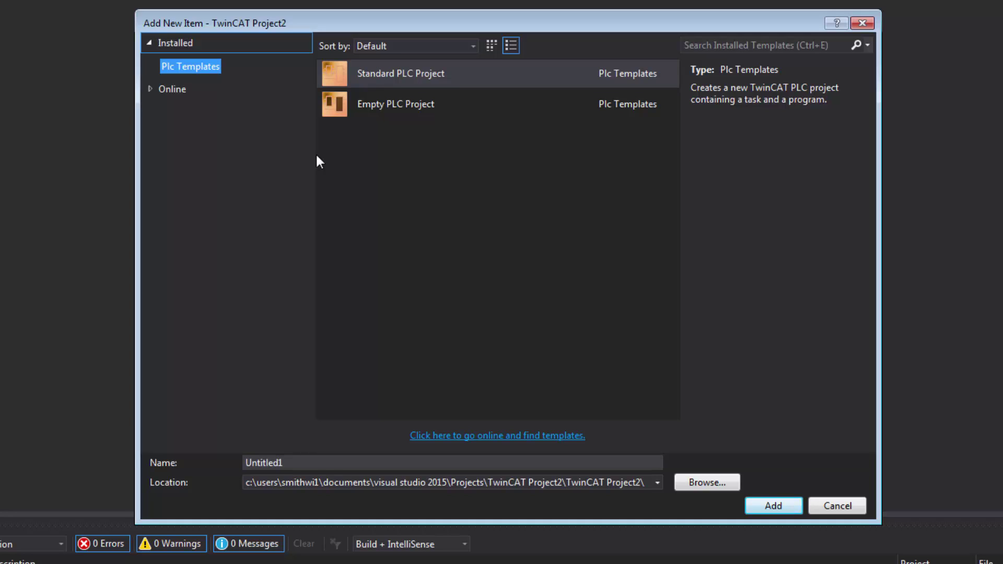
double_click(256, 462)
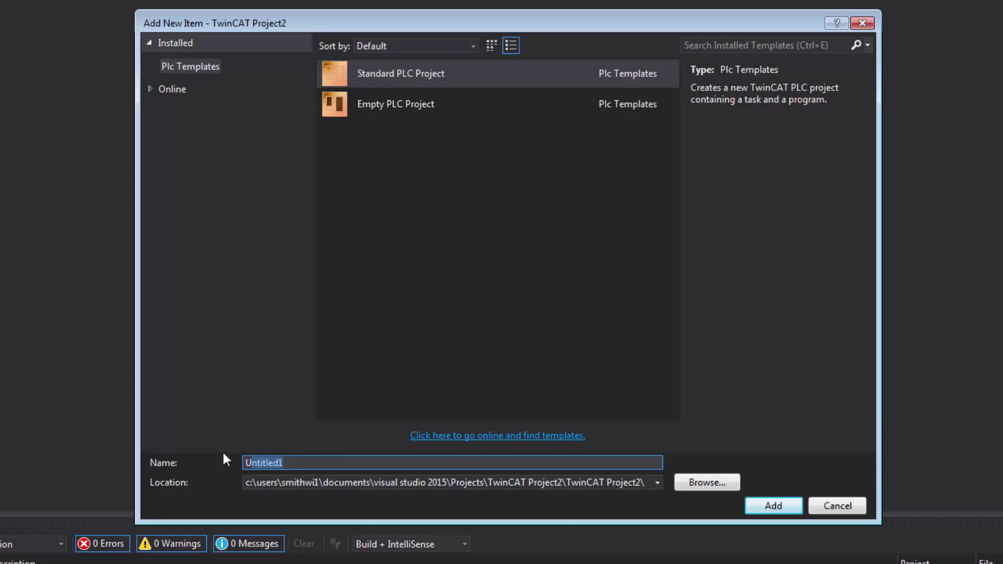
text(Sensor Conveyor)
click(791, 508)
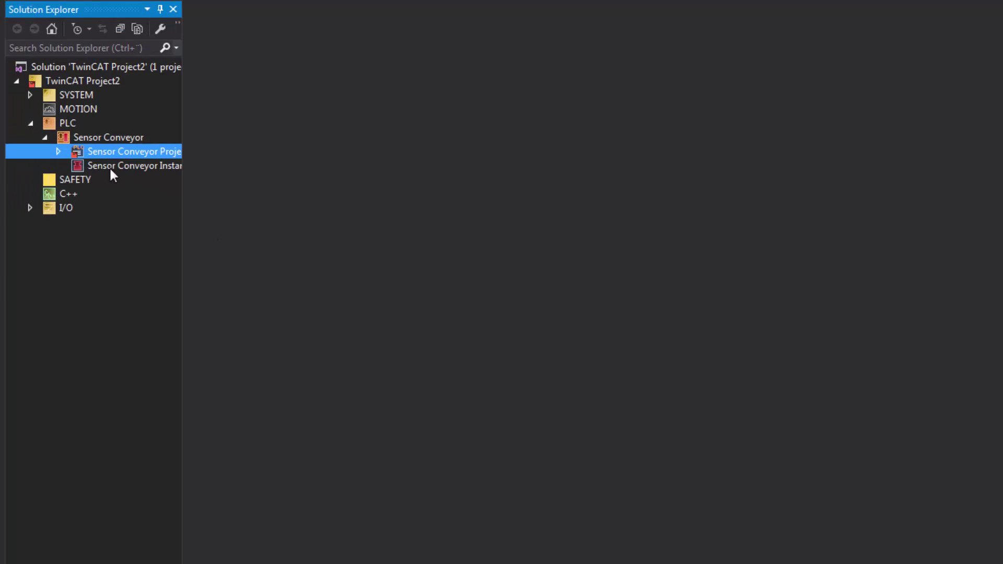
- Open the MAIN (PRG) program from Sensor Conveyor Project > POUs
click(59, 151)
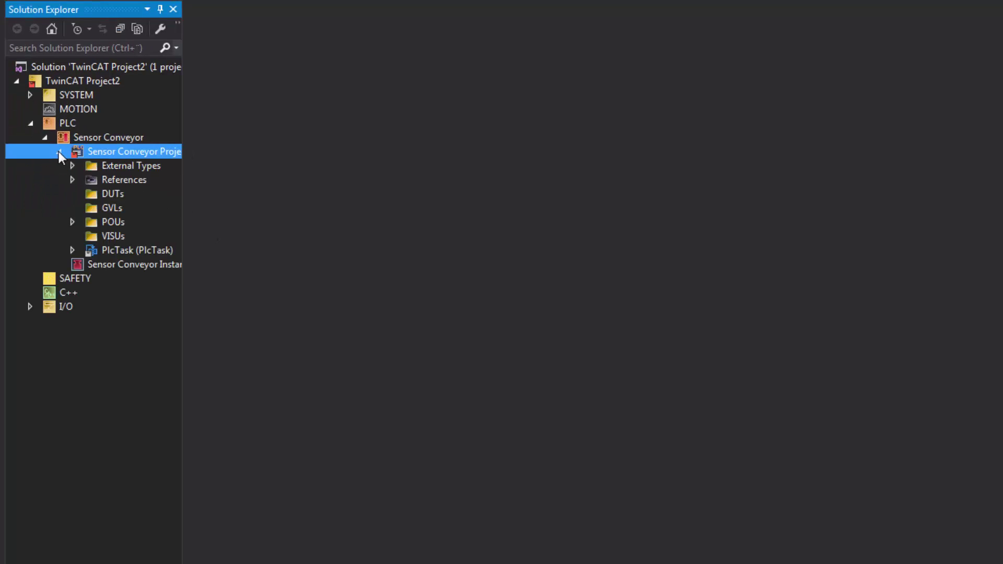
click(72, 222)
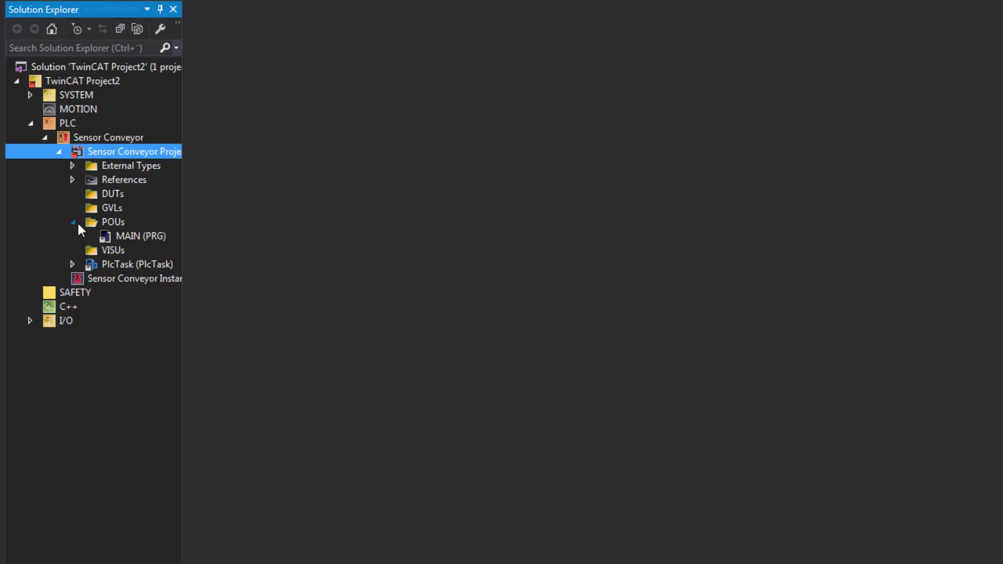
double_click(128, 235)
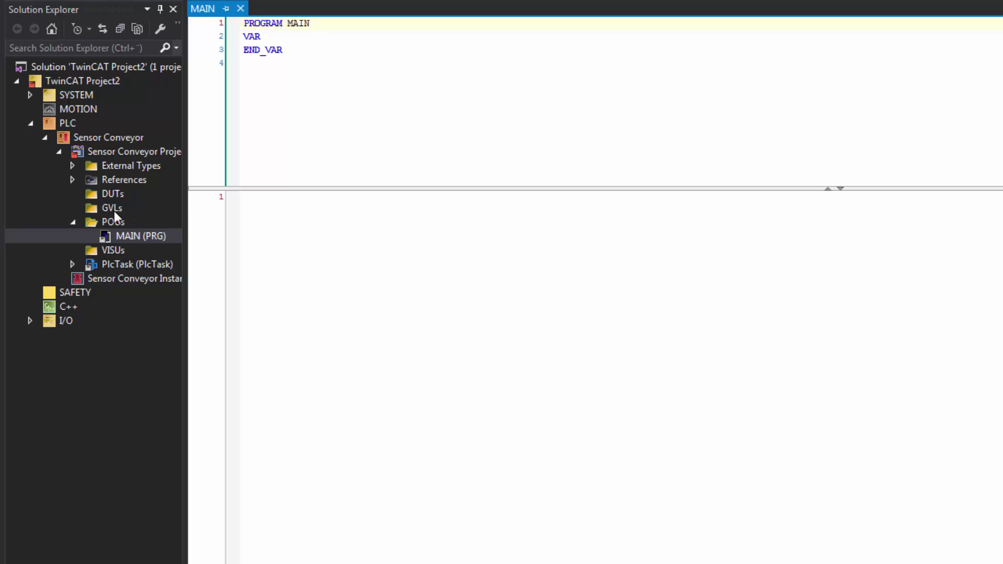
- Declare 'partAtSensor:BOOL;' and 'partCount:INT;' between VAR and END_VAR in MAIN
click(267, 40)
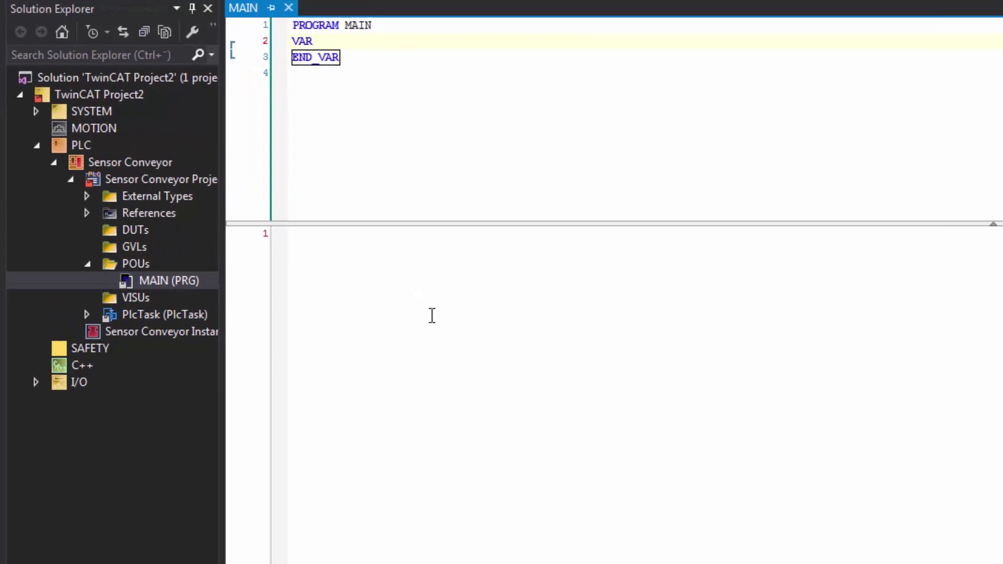
key(Return)
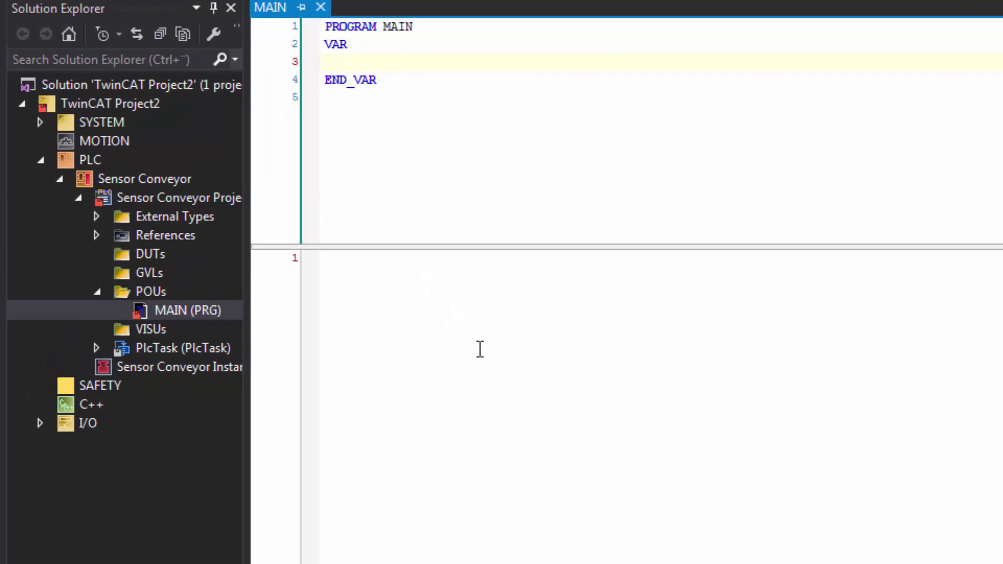
key(Tab)
text(partAtS)
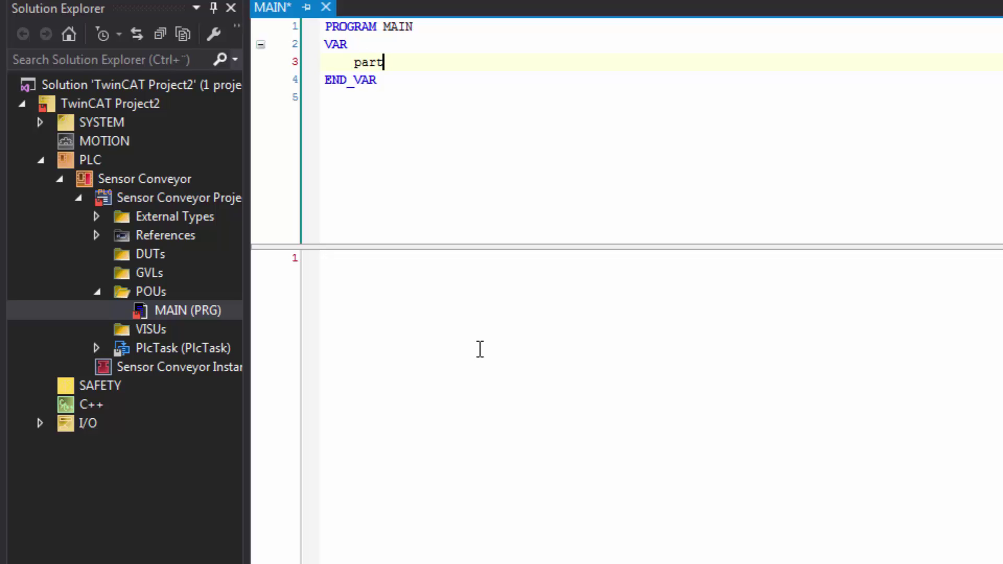
text(ensor)
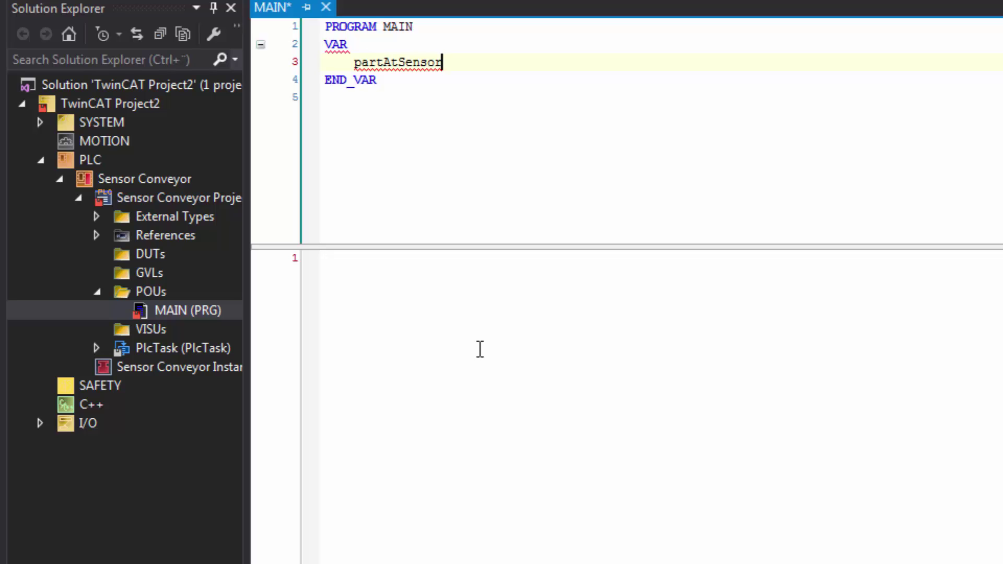
text(:BOOL)
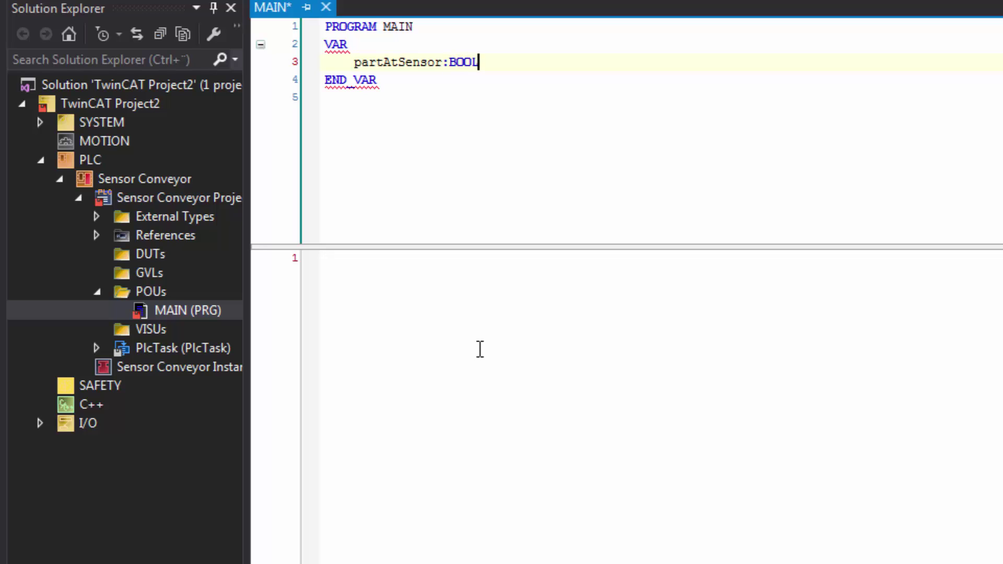
text(;)
key(Return)
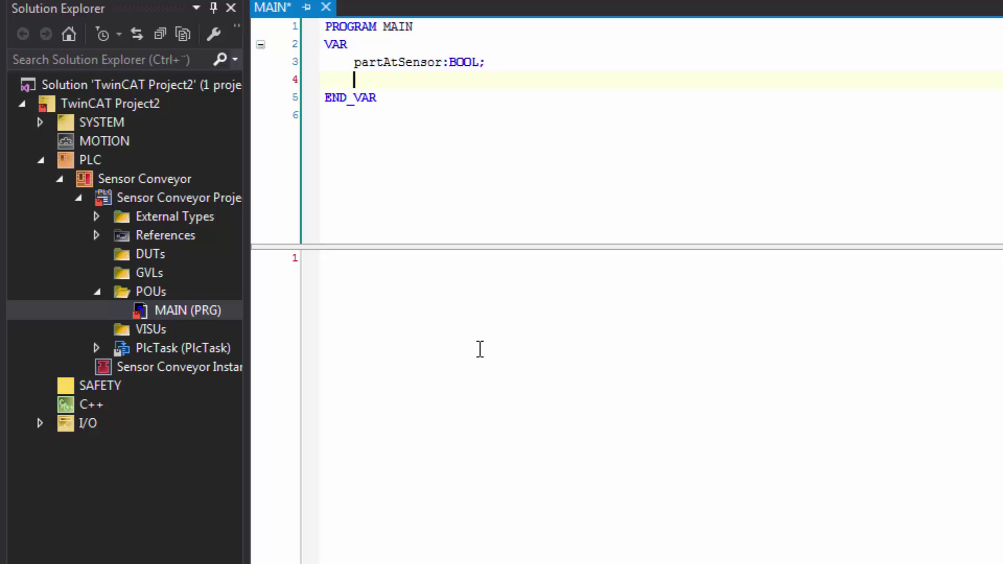
text(partCount)
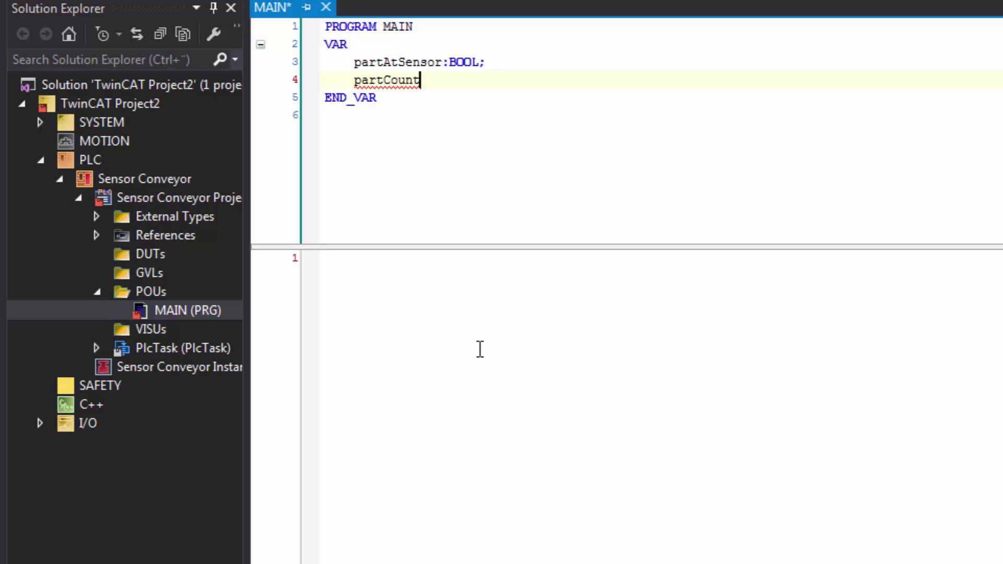
text(:INT;)
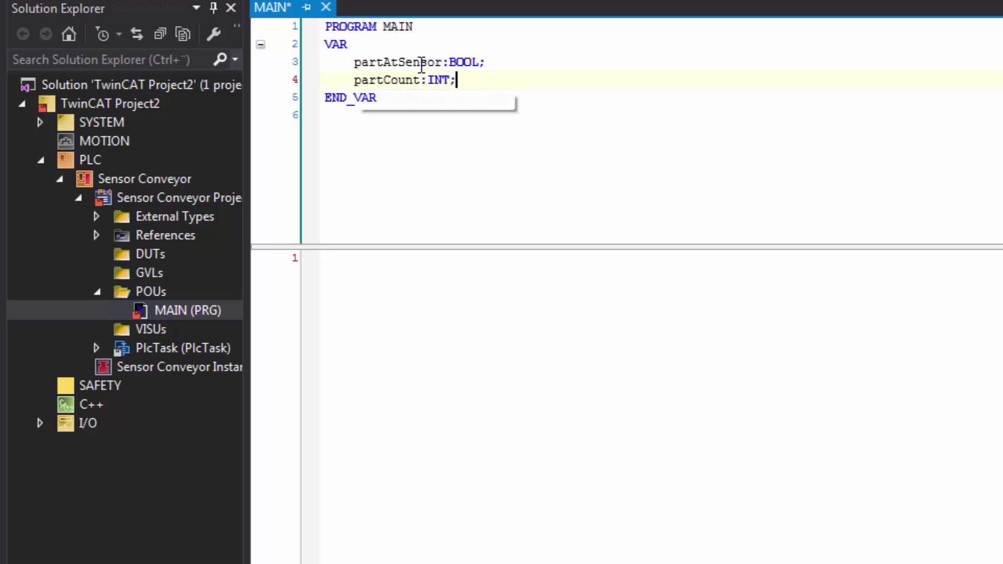
click(392, 257)
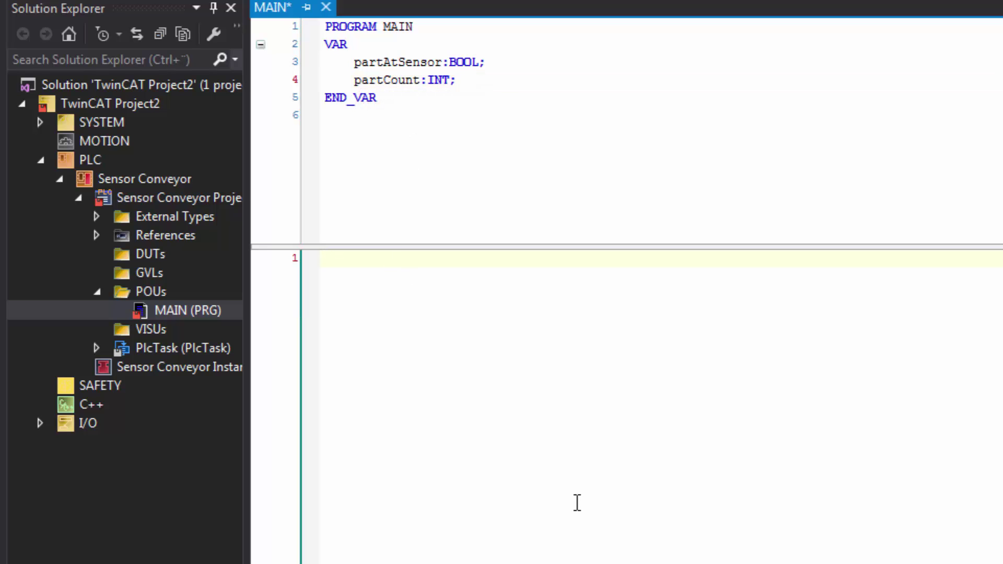
- Write 'IF partAtSensor THEN' with 'partCount := partCount + 1;' and 'partAtSensor := FALSE;' in MAIN's body
text(IF partAtSen)
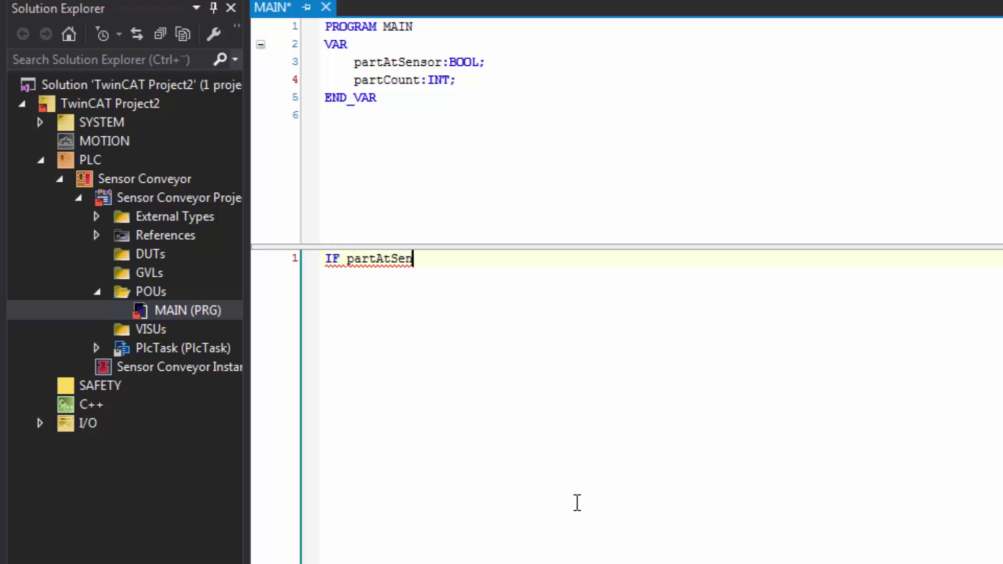
text(sor THEN)
key(Return)
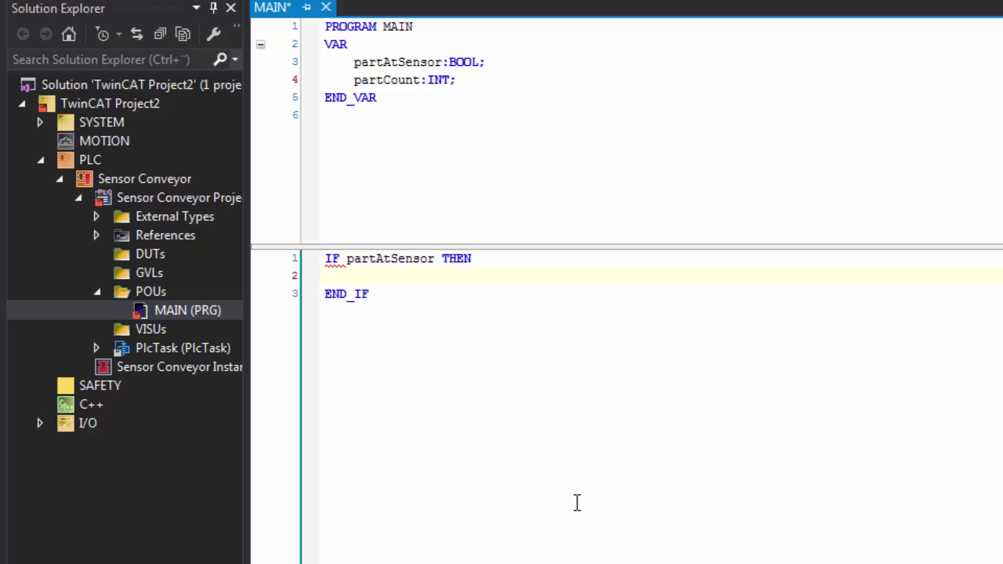
text(partCount :=)
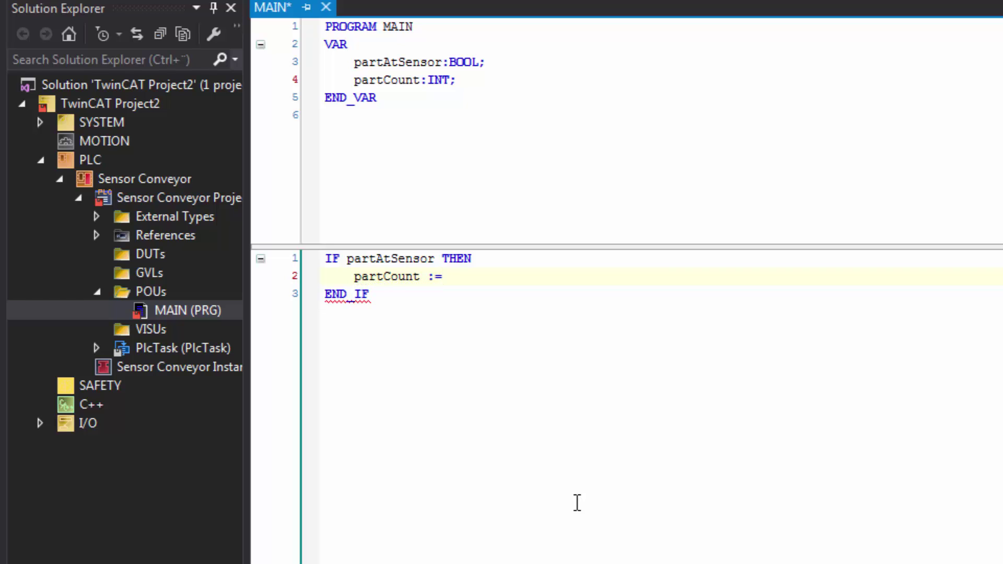
text( partCount)
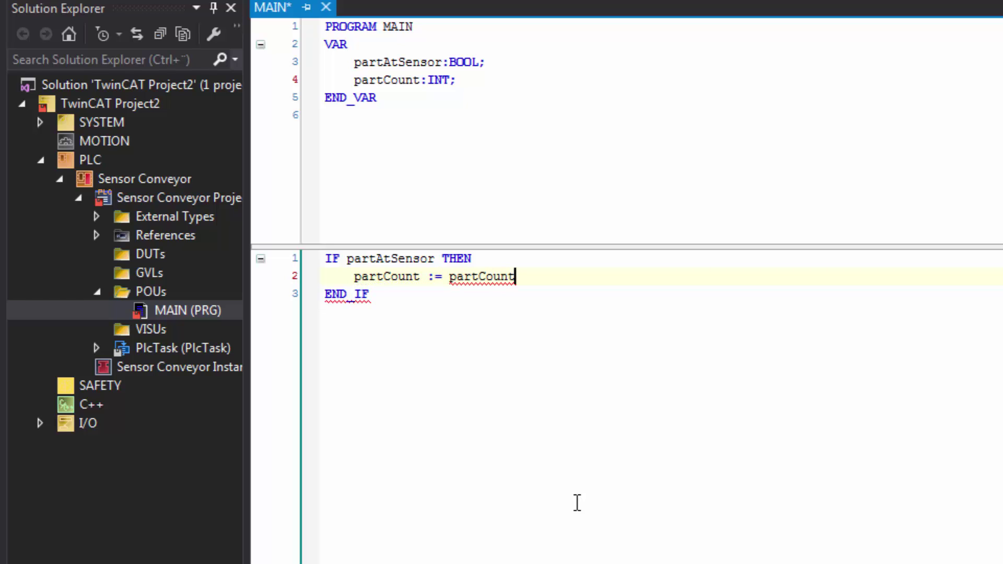
text( + 1;)
key(Return)
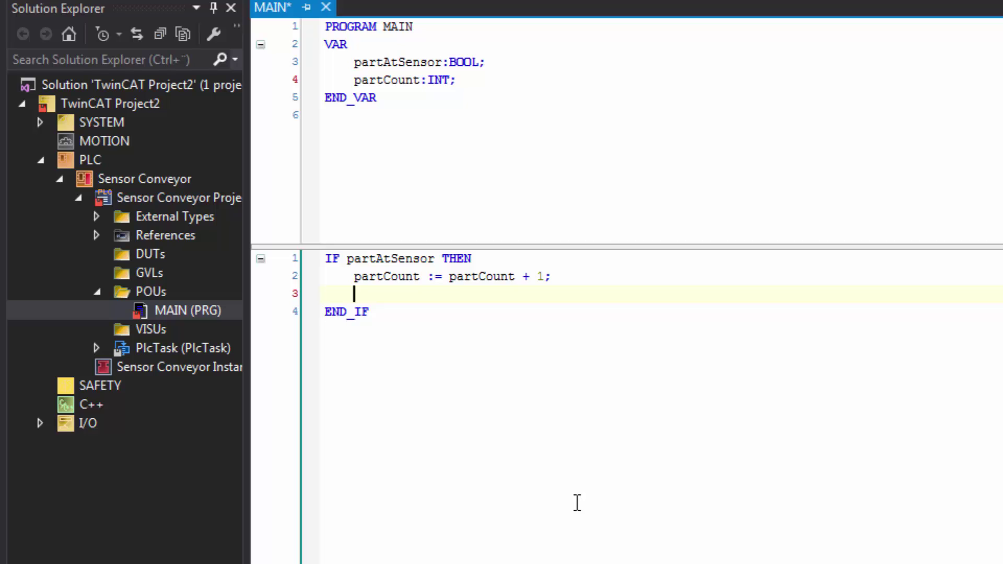
text(partAtSensor := FALSE;)
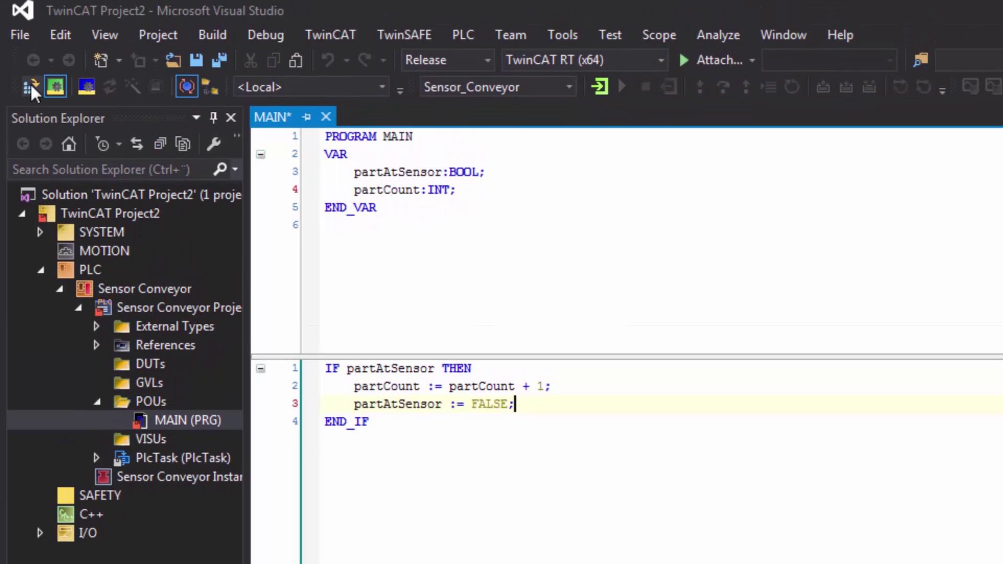
- Activate the configuration in Run Mode, log in and download the application so partCount shows 0
click(29, 89)
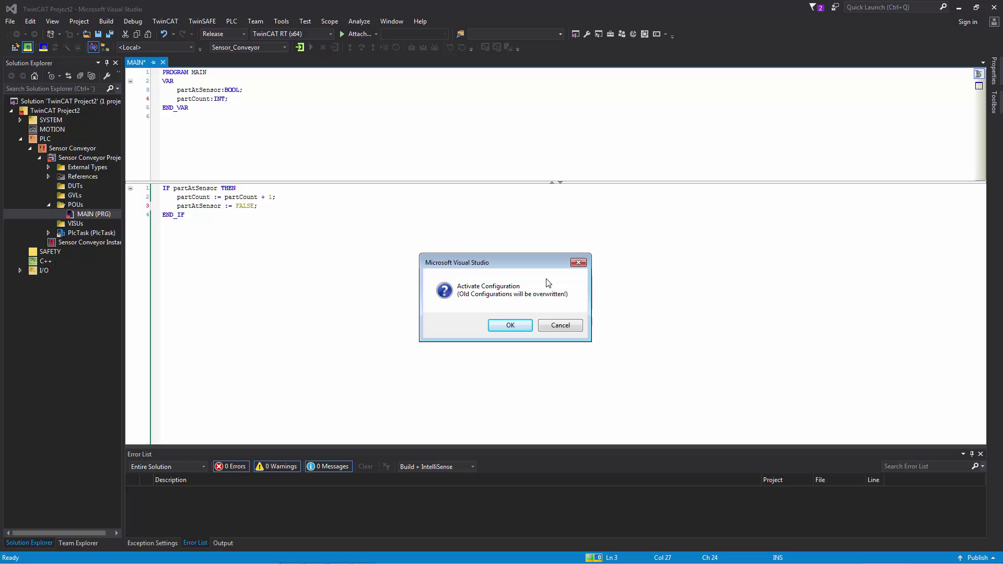
click(526, 326)
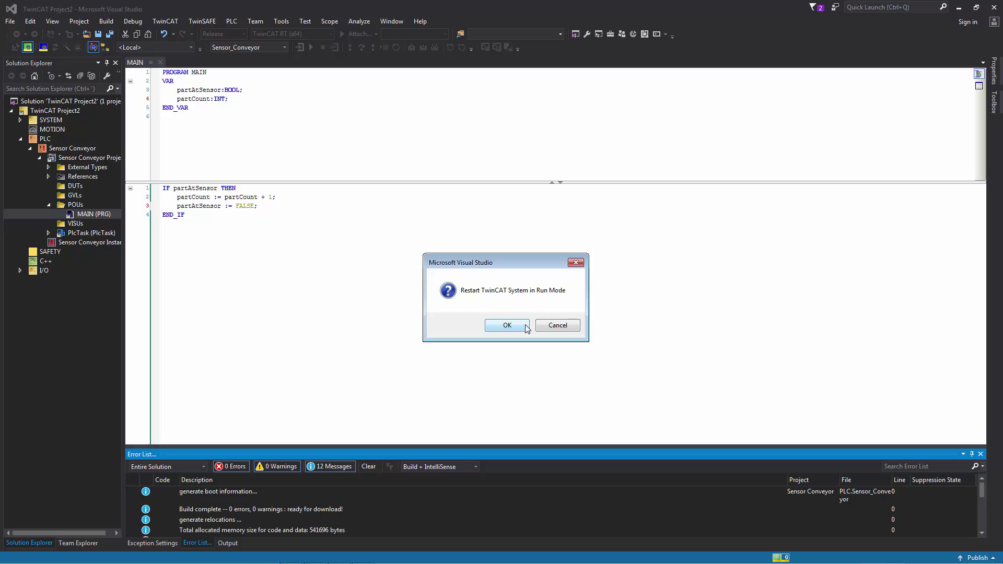
click(526, 327)
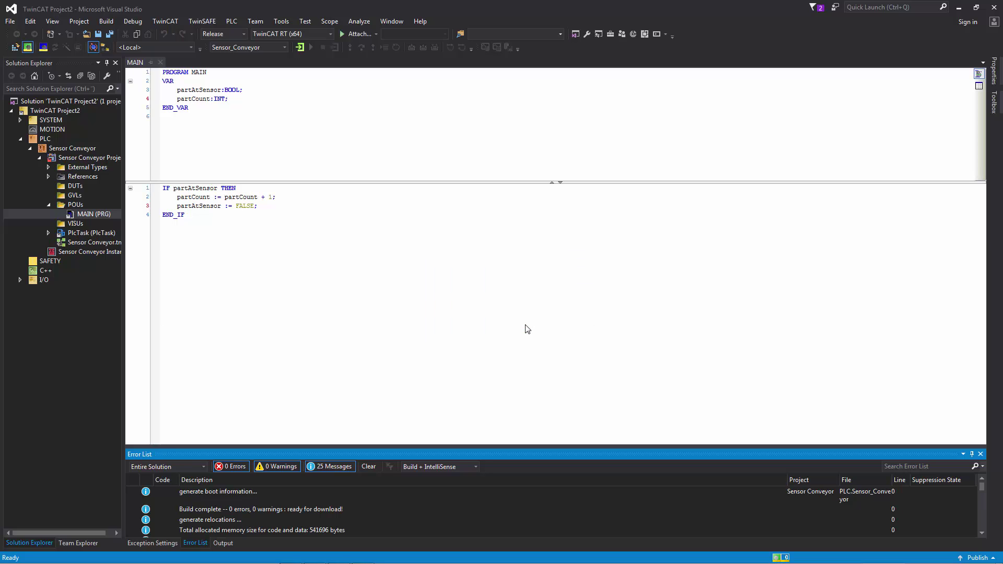
click(300, 47)
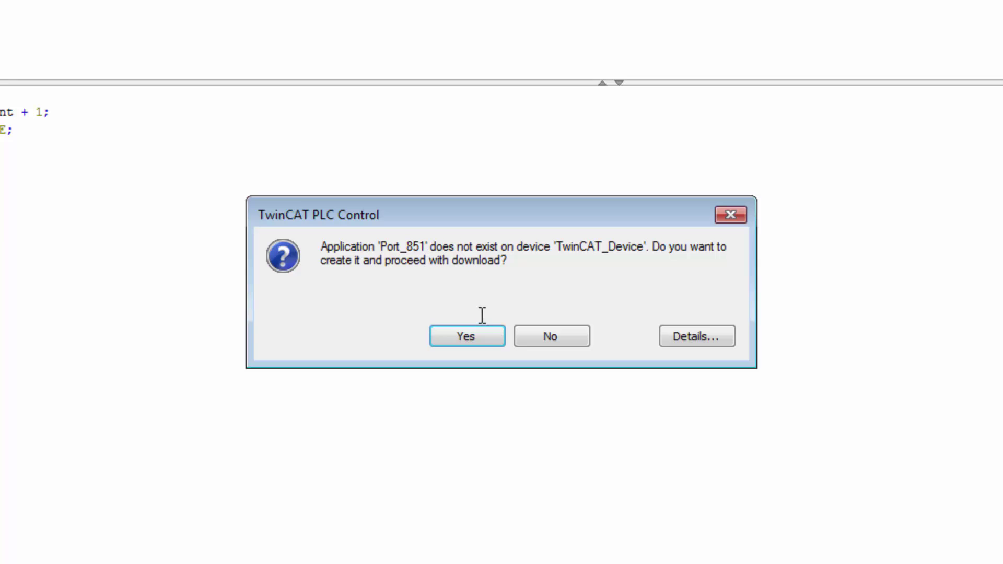
click(487, 337)
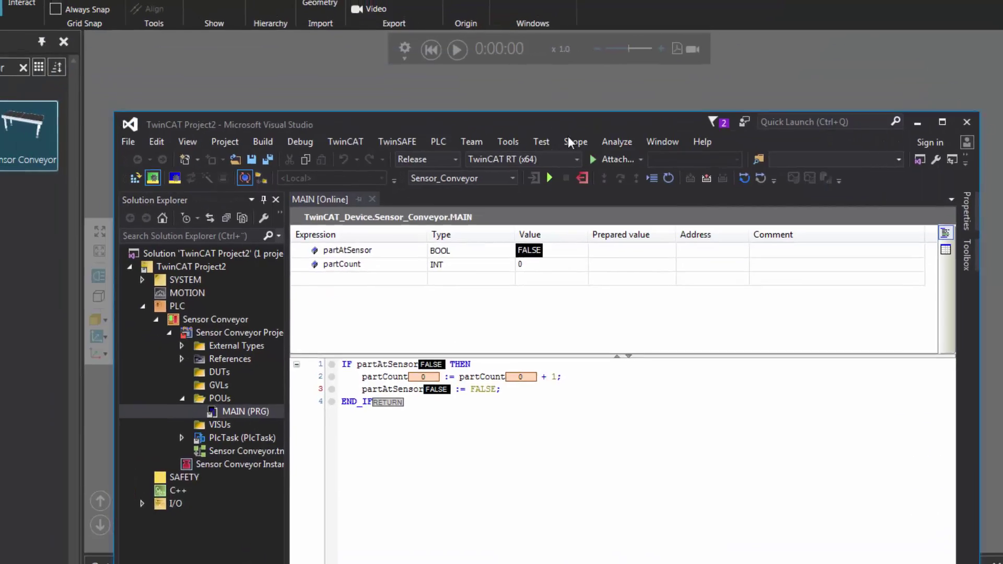
- Tile Visual Studio right and Visual Components left, hide eCatalog, Properties and Output, and zoom out
drag(569, 136, 1000, 209)
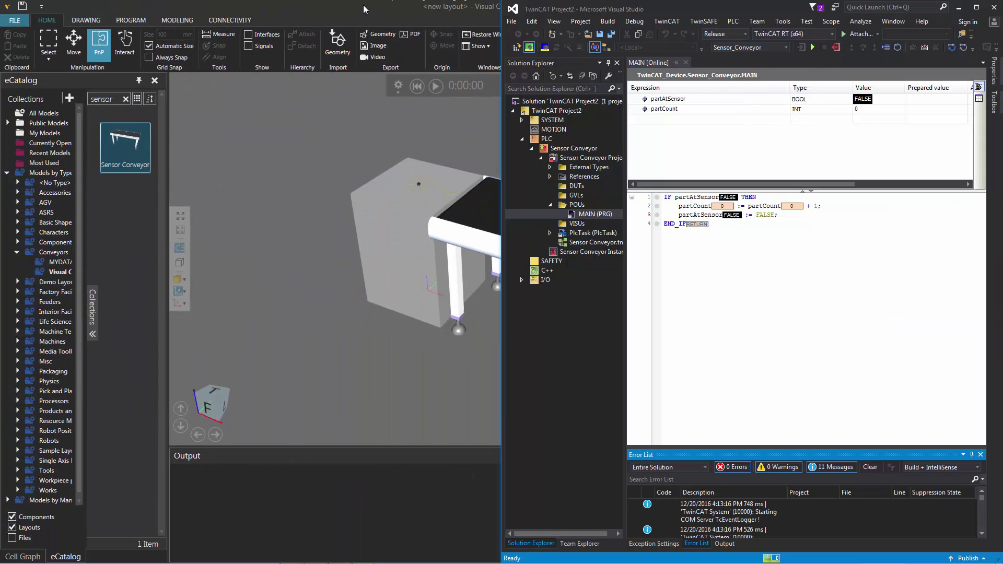
drag(365, 7, 3, 188)
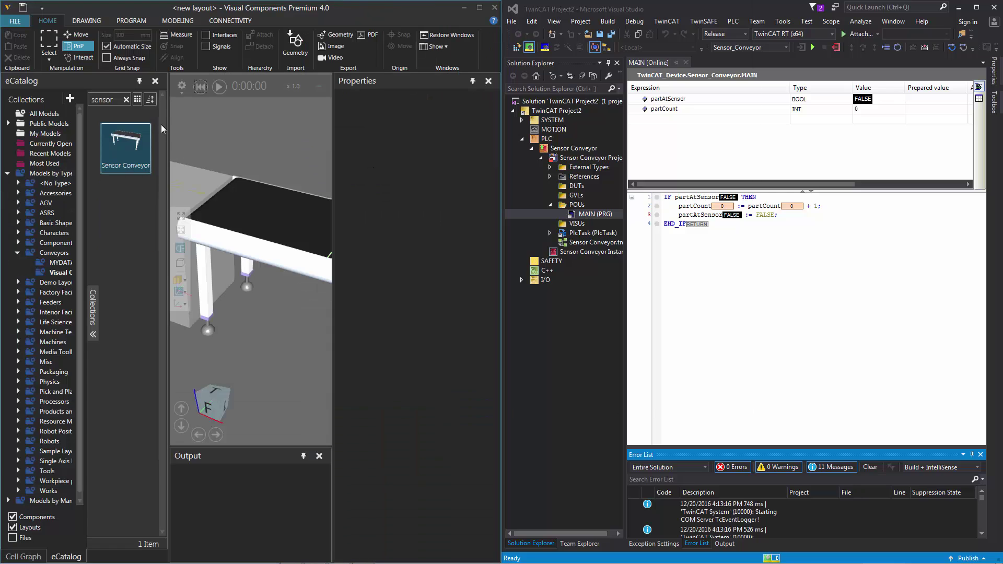
click(139, 81)
click(473, 81)
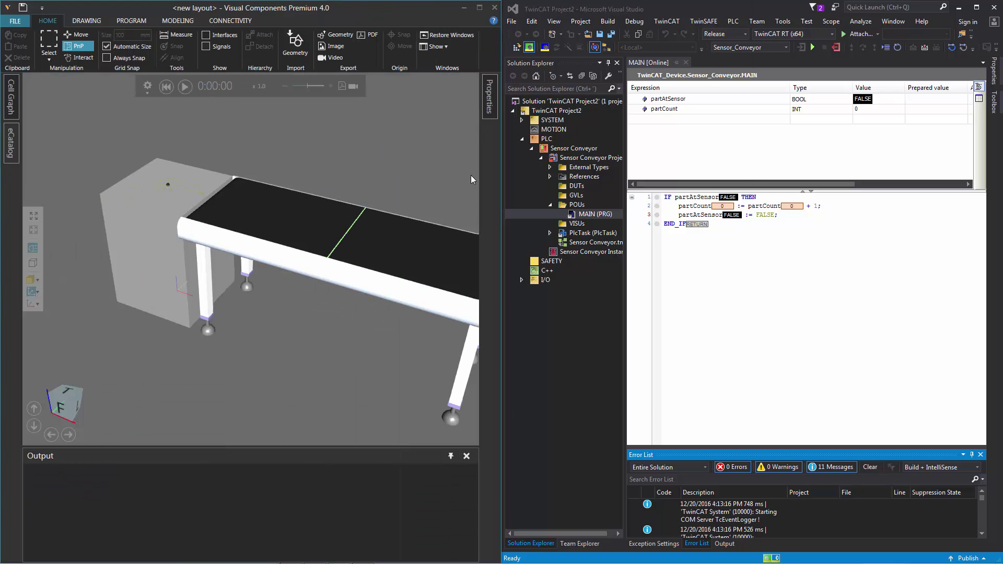
click(451, 456)
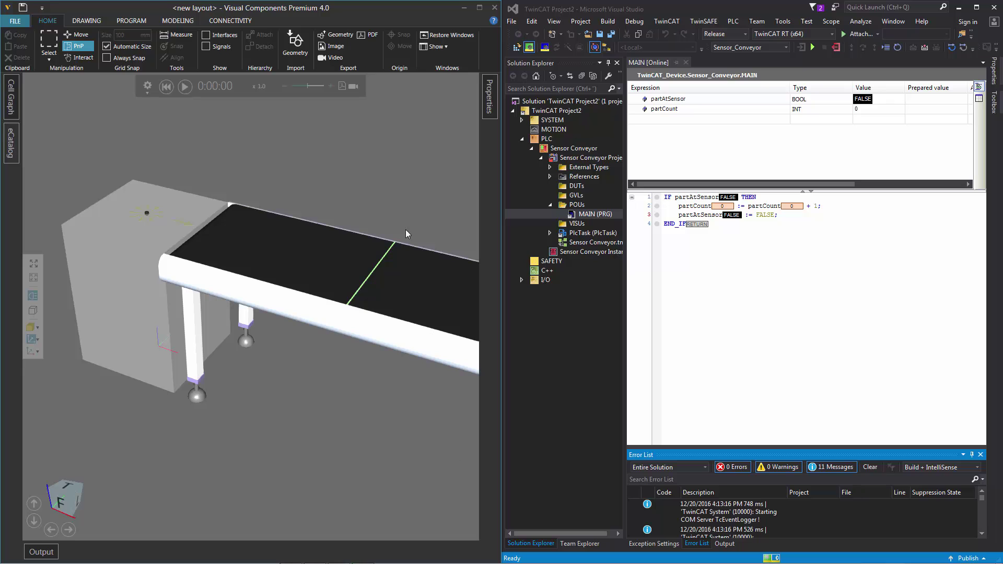
right_drag(408, 204, 365, 183)
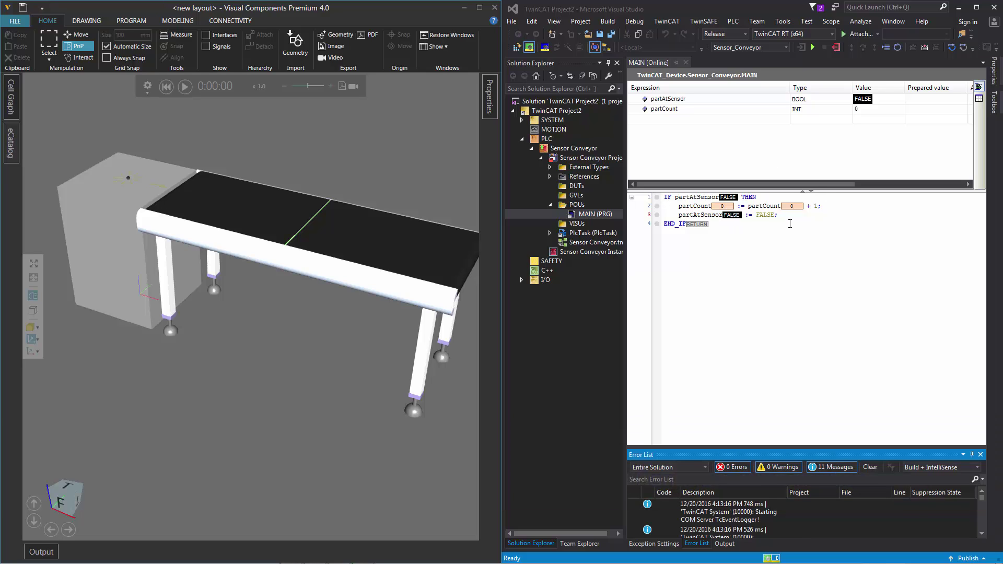
- Add a new server connection under Beckhoff ADS in the Connectivity settings
click(235, 19)
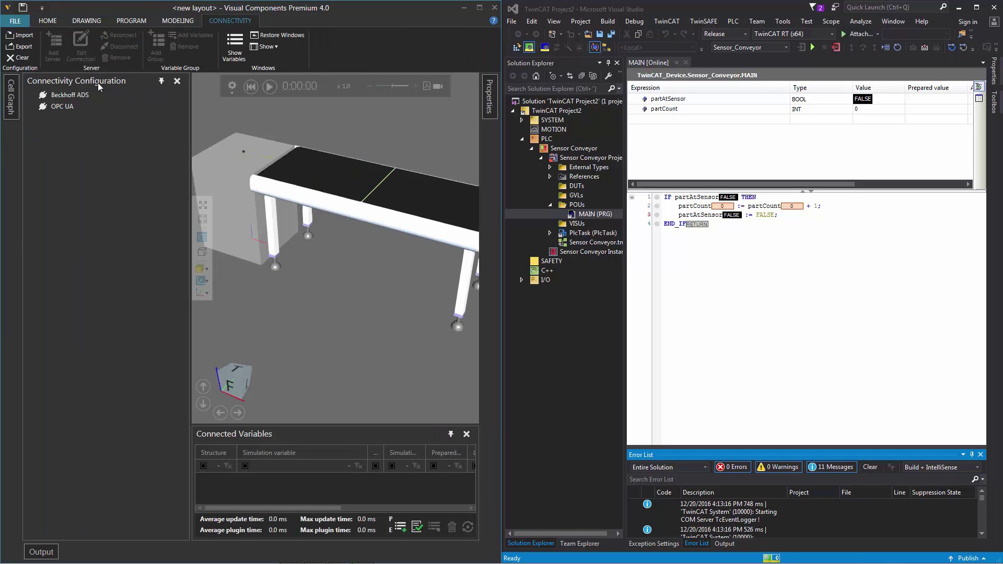
click(64, 97)
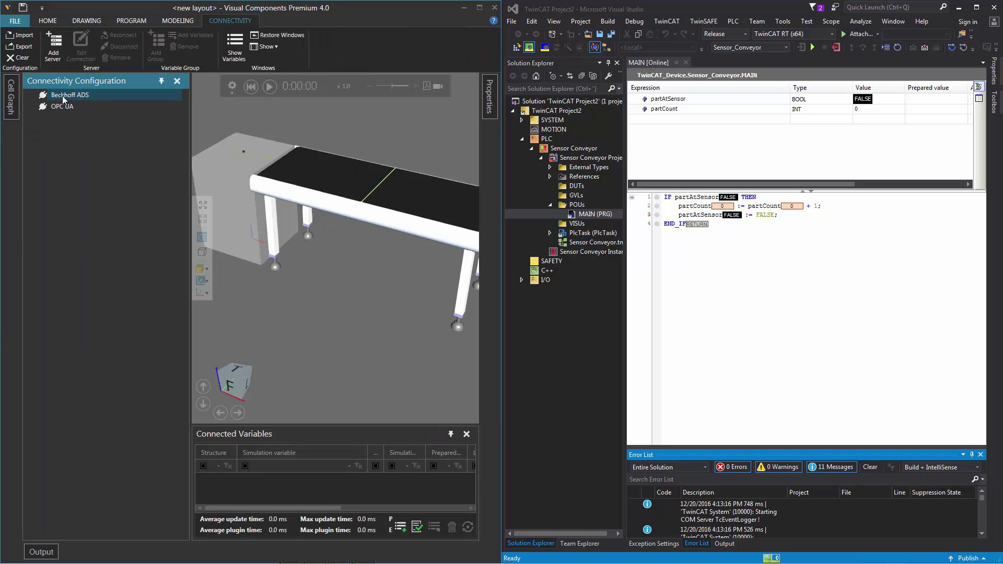
click(56, 45)
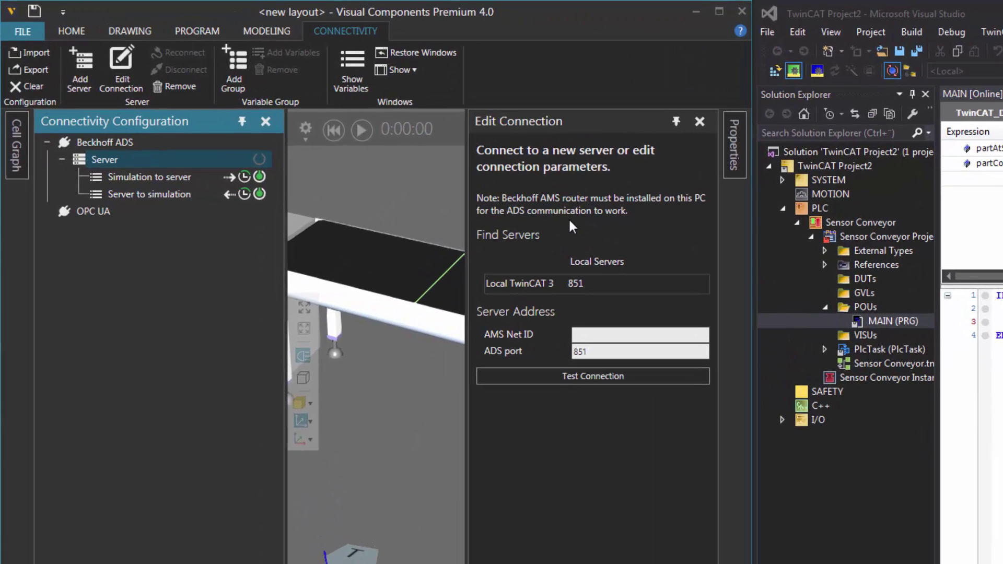
- Target Local TwinCAT 3 on port 851 and confirm the connection test succeeds
click(581, 286)
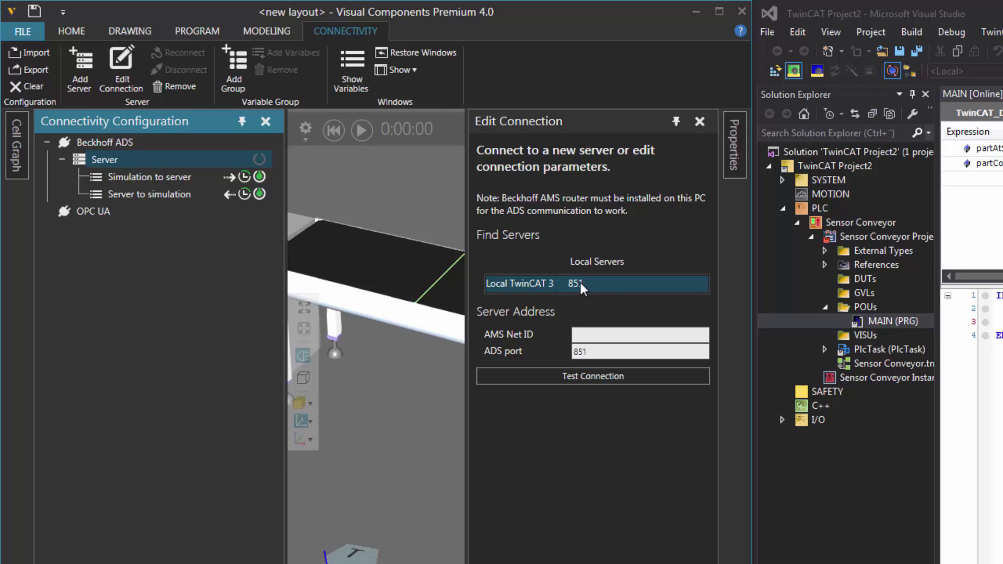
click(579, 283)
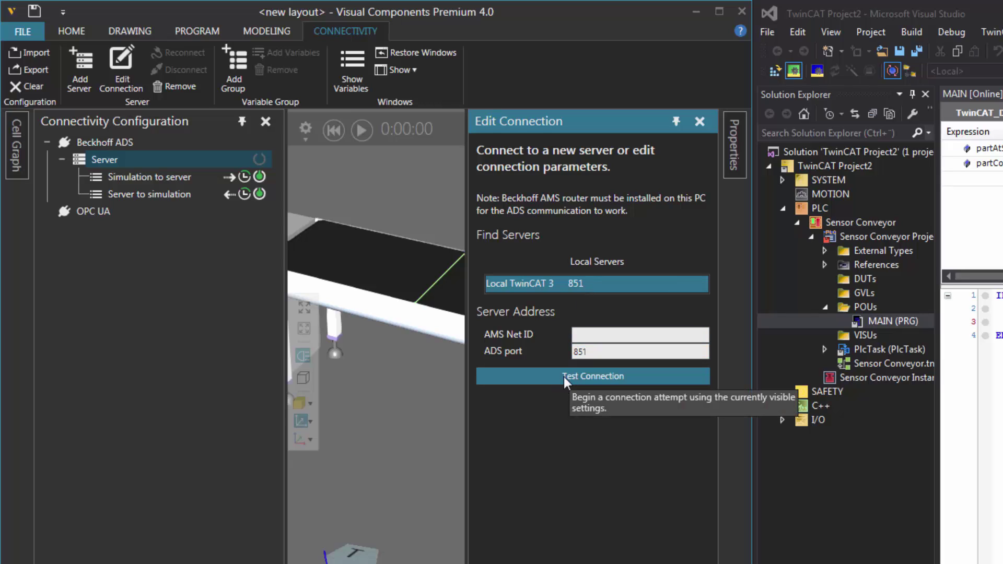
click(580, 378)
drag(685, 372, 685, 399)
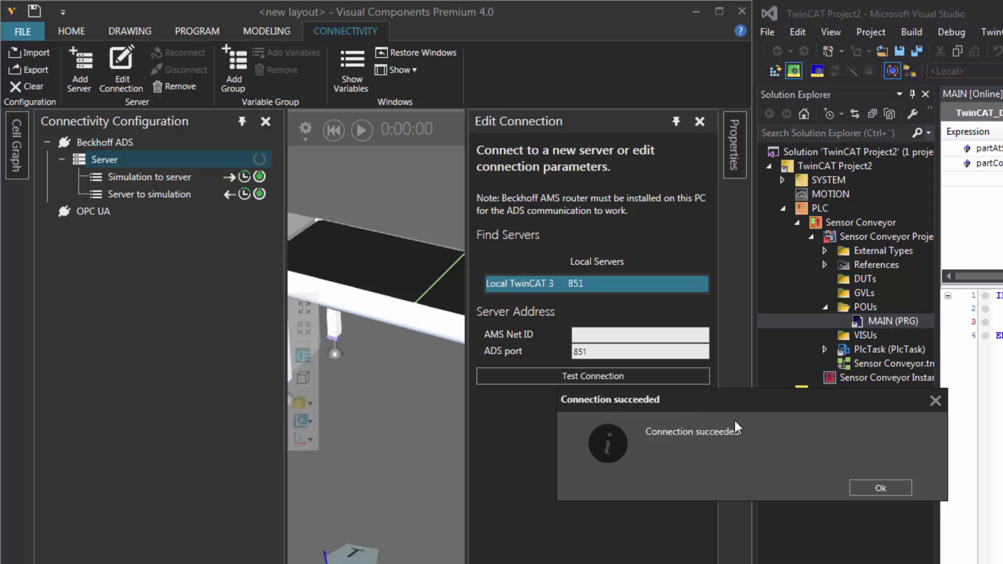
click(881, 489)
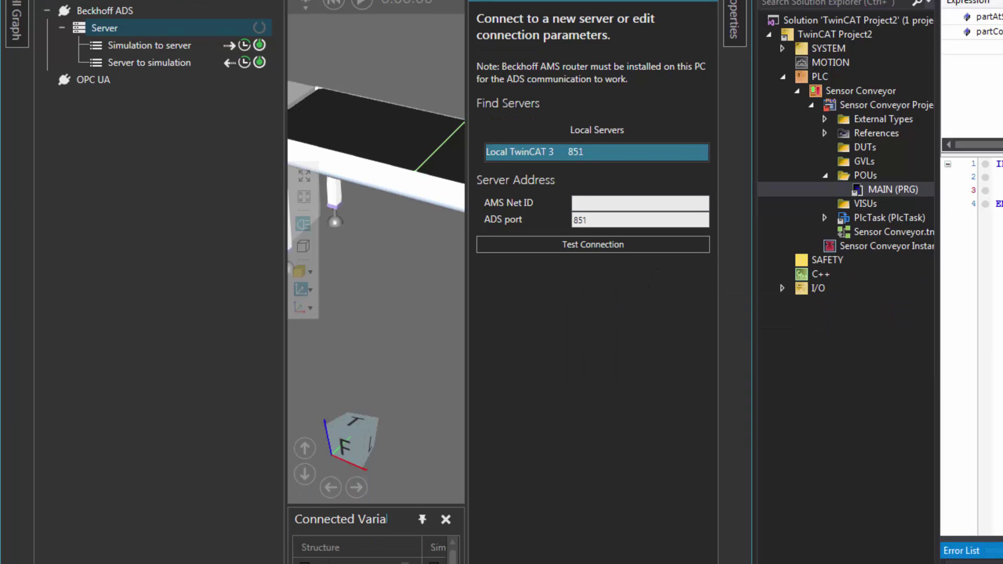
- Apply the server settings and connect the ADS server so it shows Connected
click(615, 516)
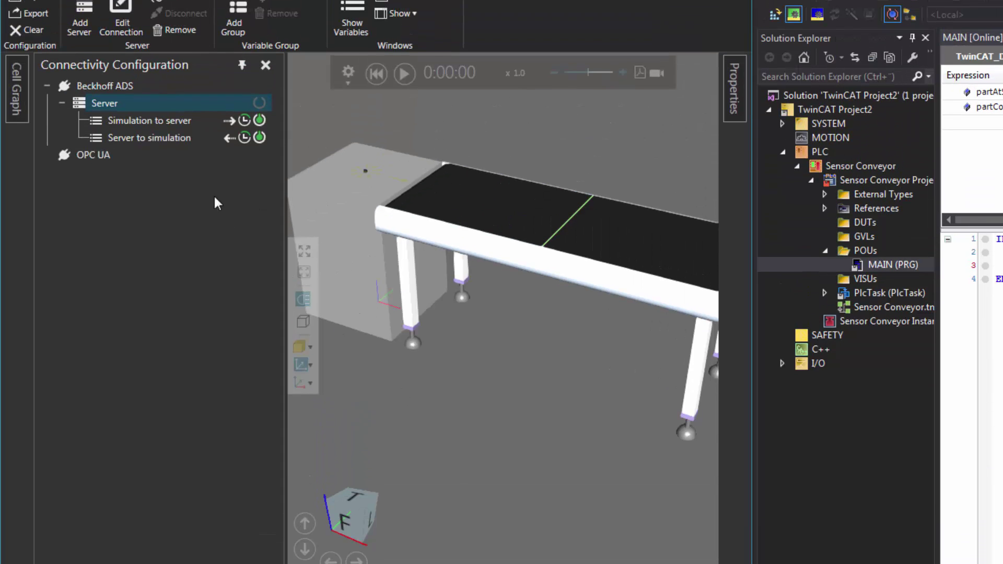
click(161, 121)
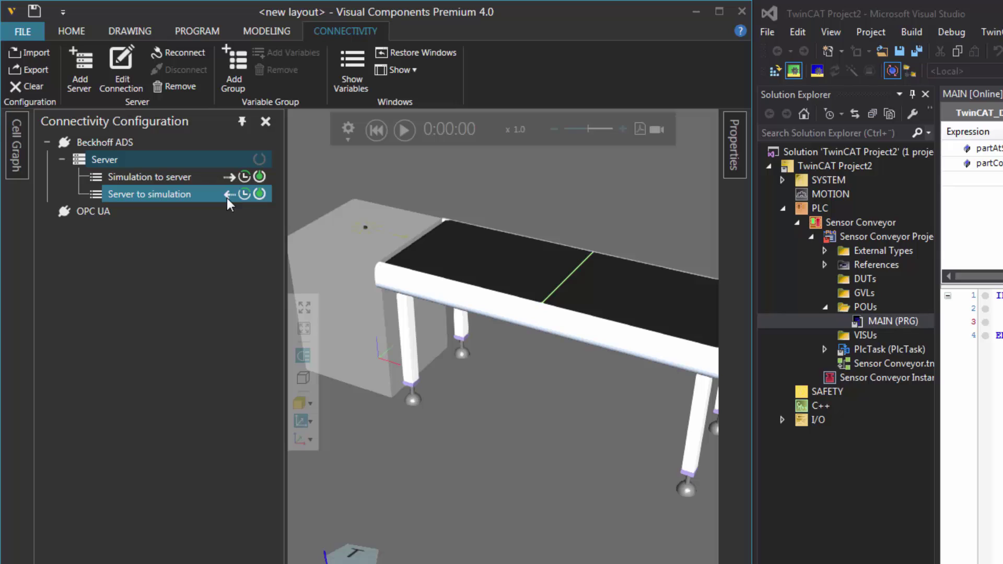
click(259, 159)
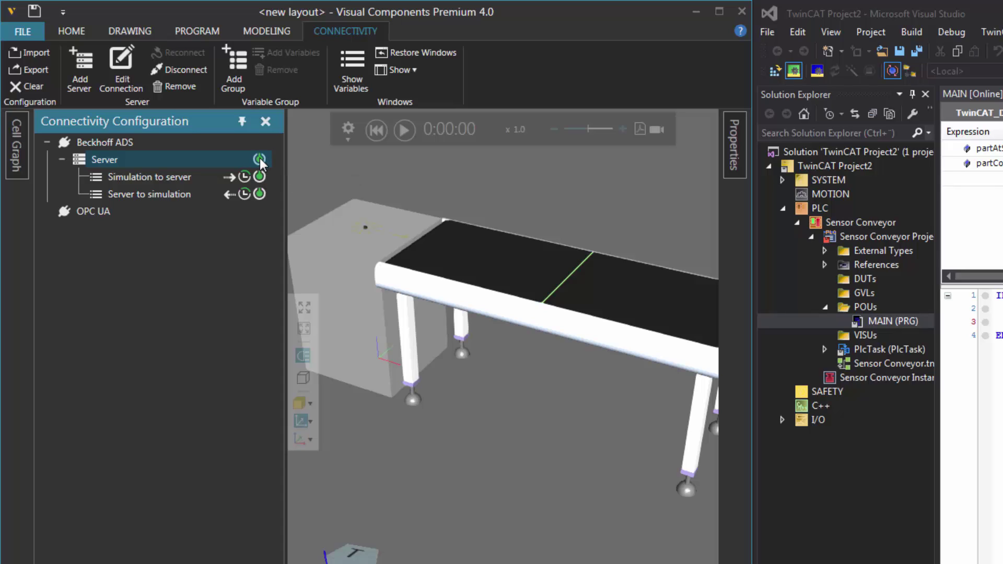
- Rename the server from 'Server' to 'Local PLC' in its properties
click(733, 145)
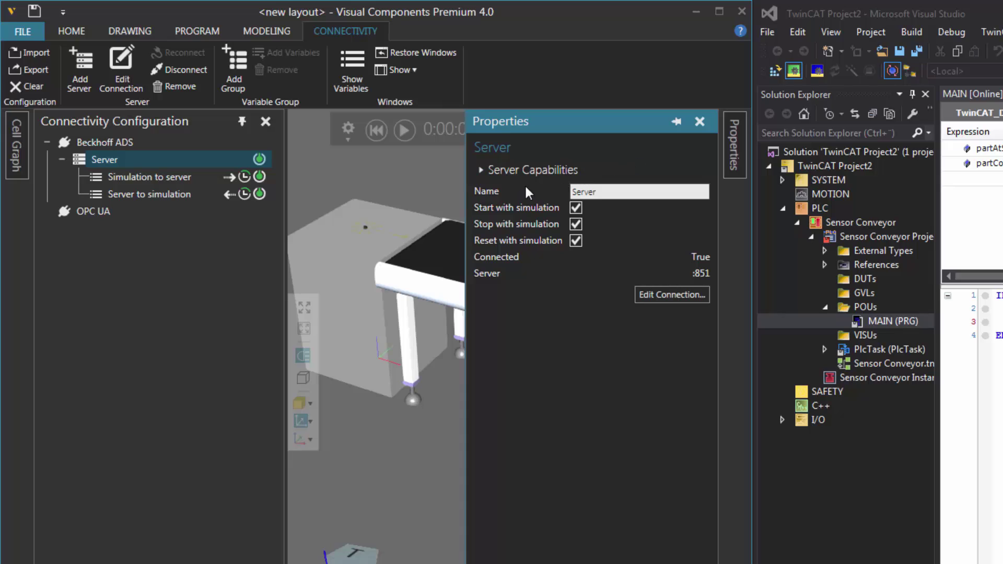
drag(594, 192, 556, 194)
text(Local PLC)
key(Return)
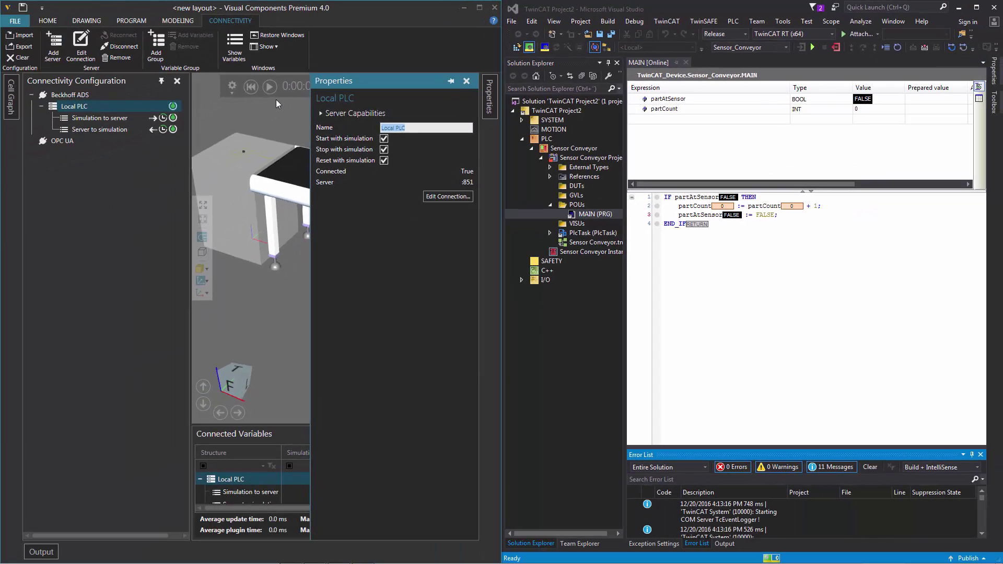
- Hide the Connectivity Configuration panel and start the simulation so the feeder produces a part
click(161, 82)
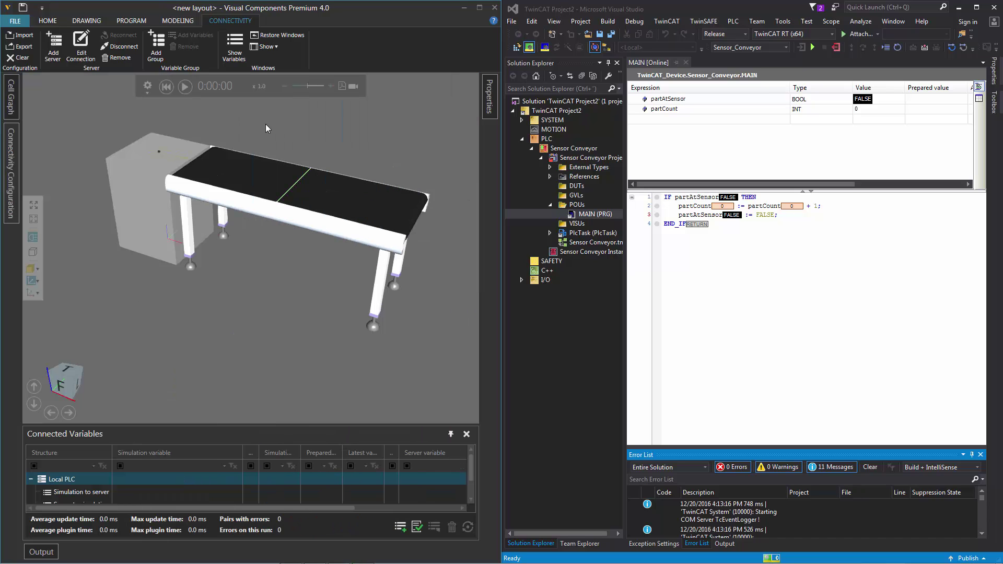
click(184, 86)
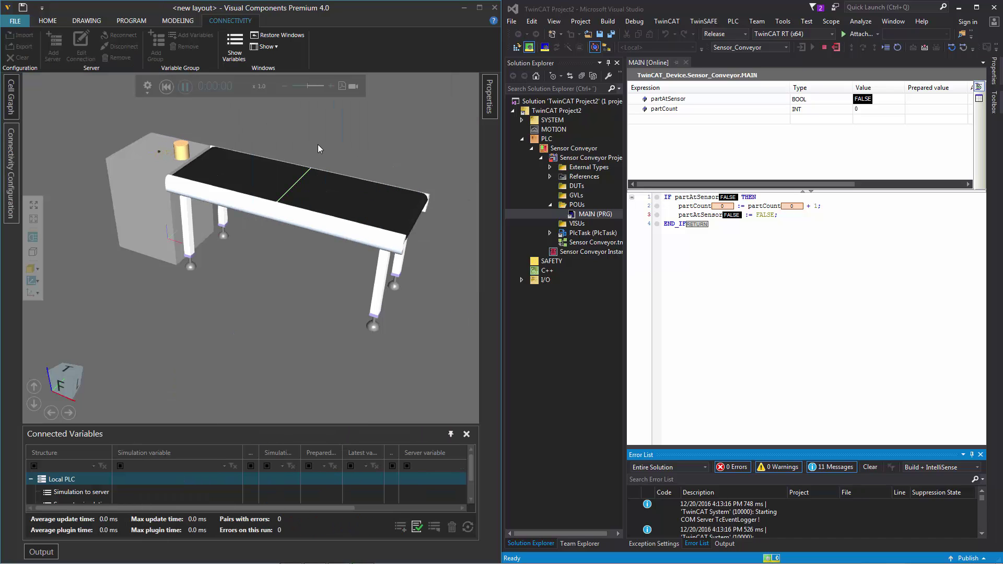